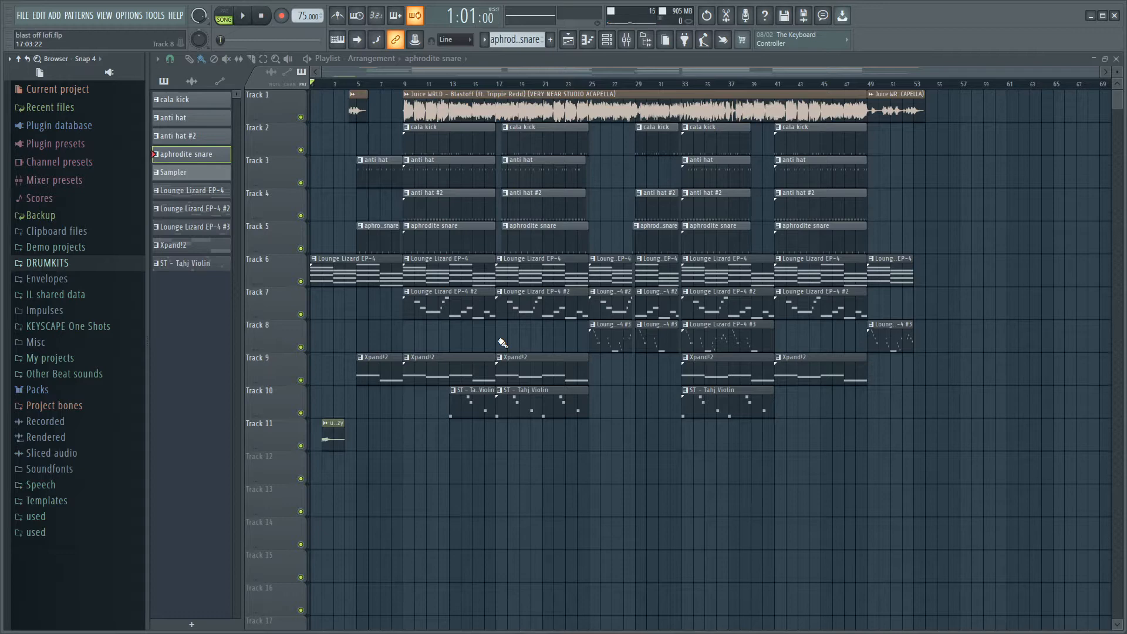
scroll(322, 270, "up", 2)
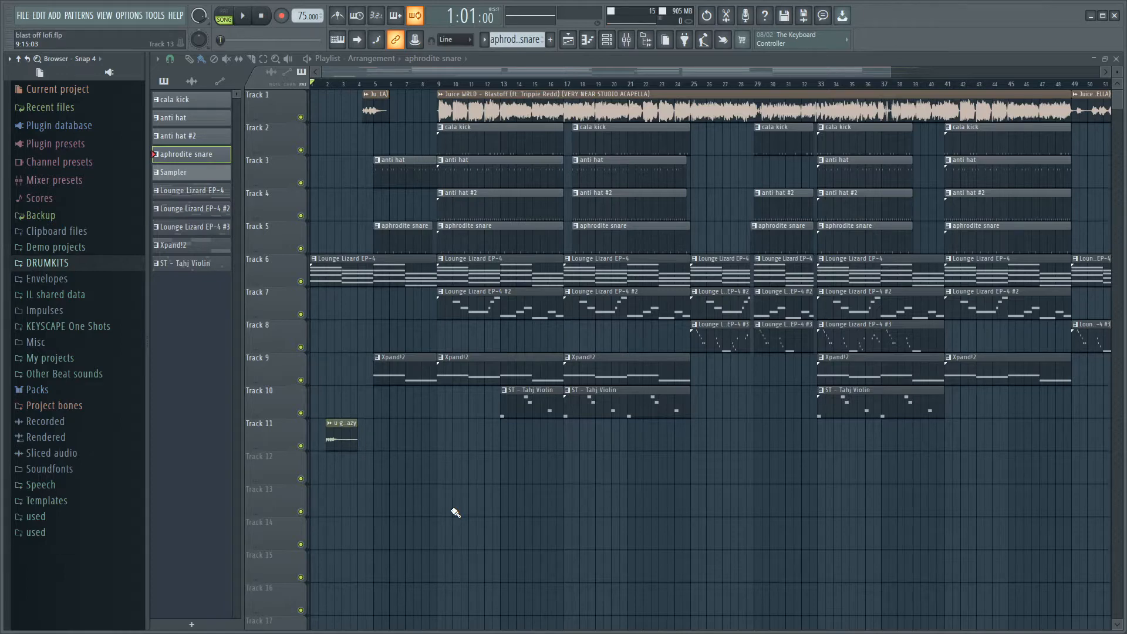
scroll(521, 432, "down", 2)
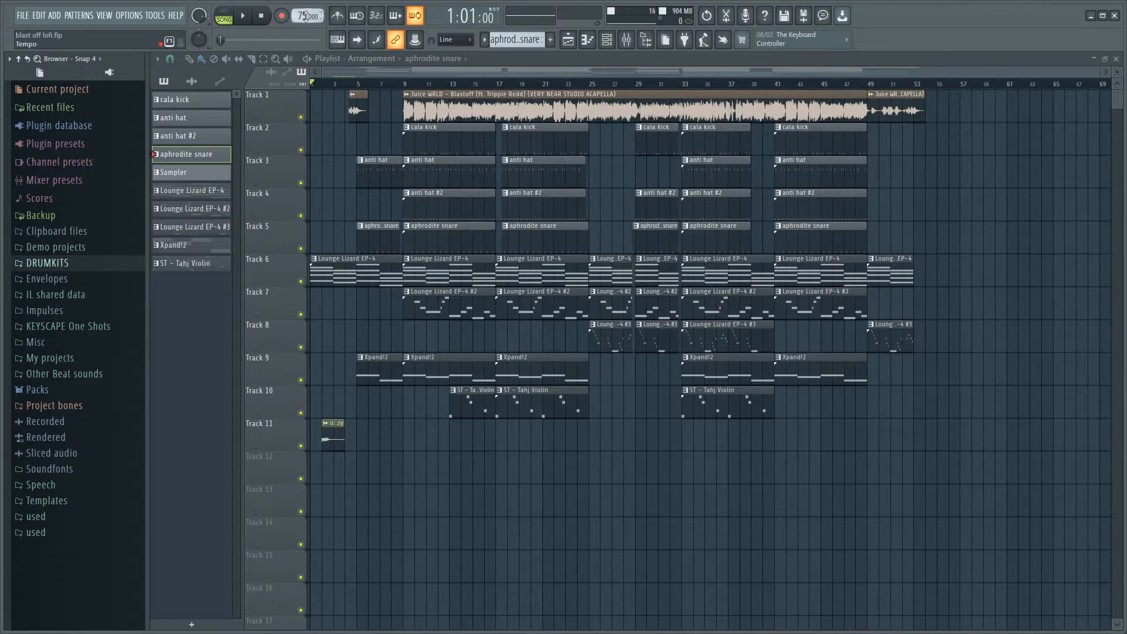
mouse_move(863, 101)
left_mouse_down()
mouse_move(852, 99)
mouse_move(859, 85)
left_mouse_up()
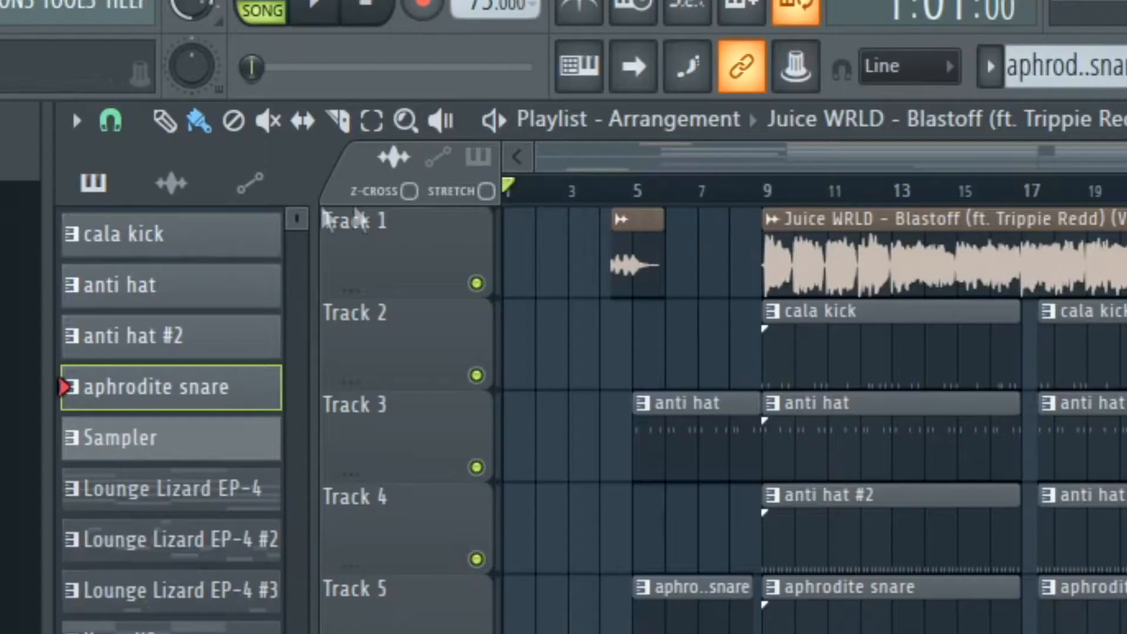
Step: Move the playback position to bar 9 and solo Track 1 with the Juice WRLD acapella
left_click(304, 85)
left_click_drag(862, 101, 624, 103)
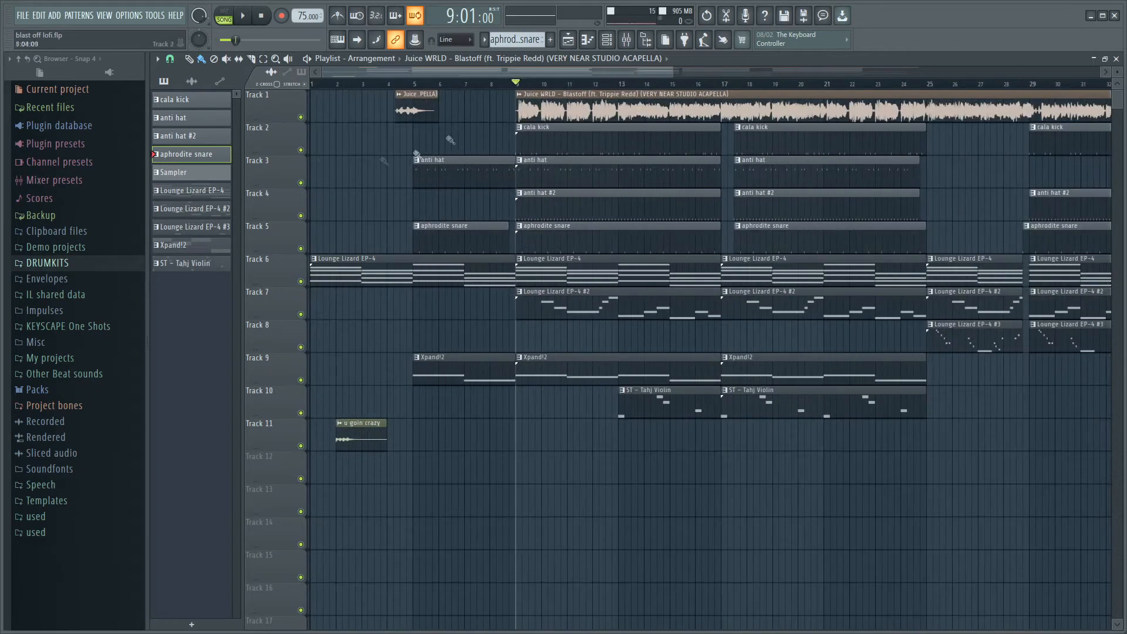
right_click(302, 119)
scroll(447, 169, "down", 1)
scroll(530, 106, "up", 3)
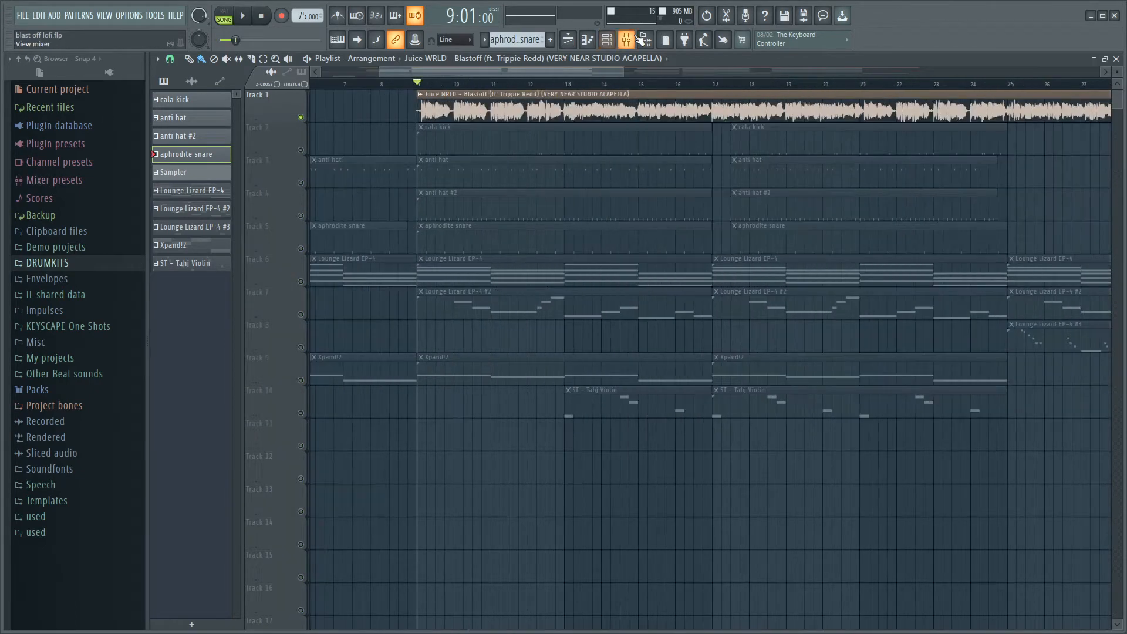
Step: Play the acapella dry with the effects on mixer Insert 5 bypassed
left_click(627, 40)
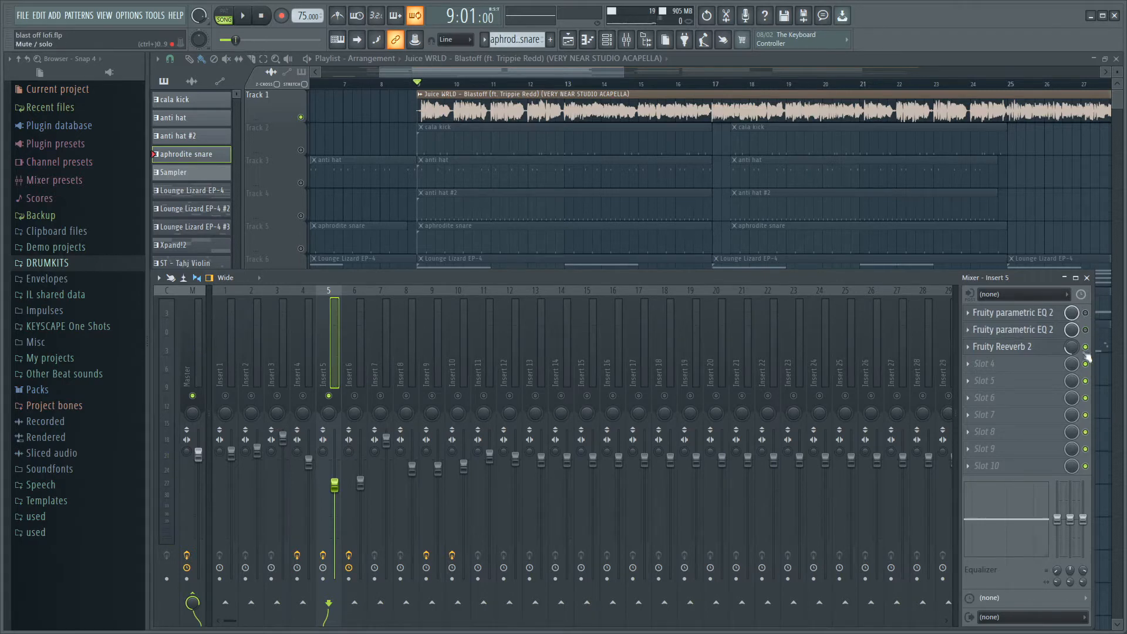
key("space")
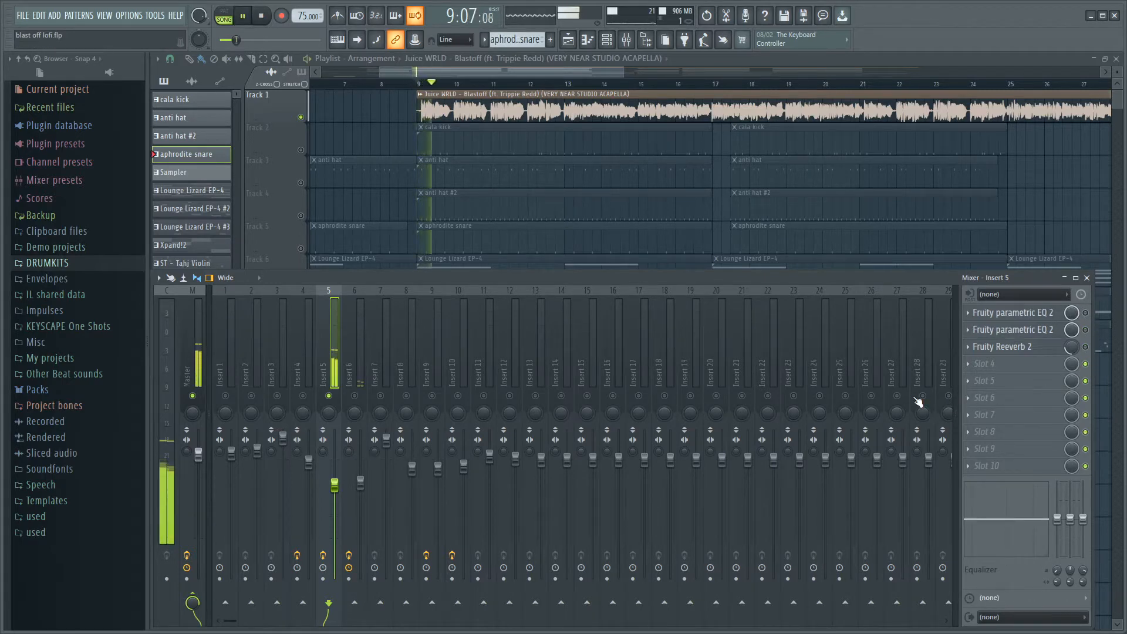
key("space")
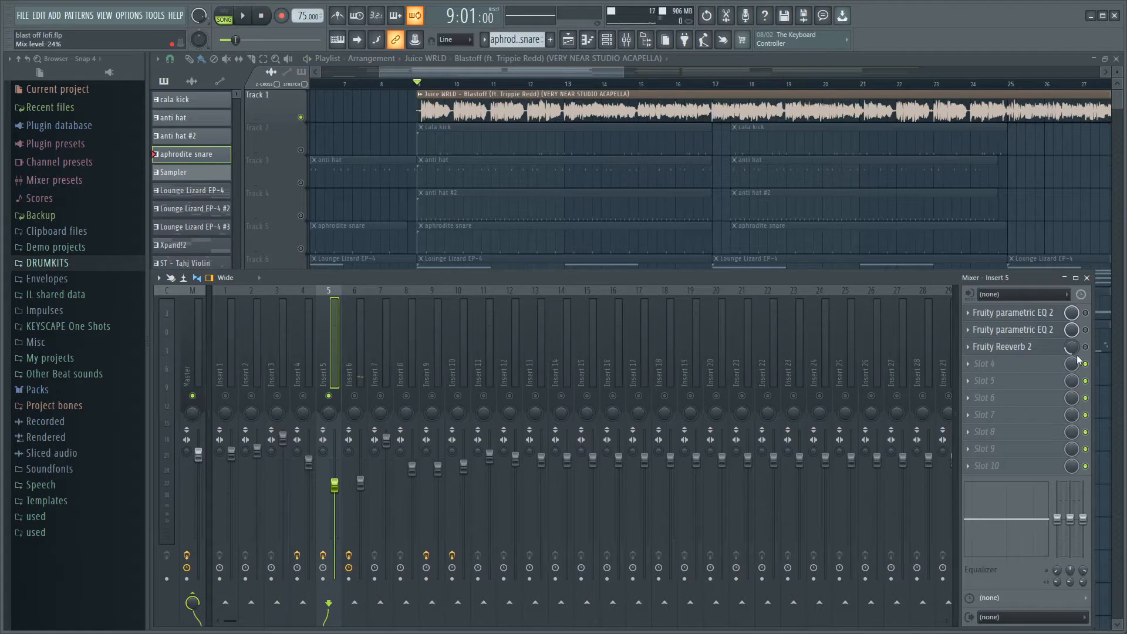
Step: Examine the Fruity Reeverb 2 and both Fruity parametric EQ 2 settings on Insert 5, and play the acapella through the effects
left_click(1043, 351)
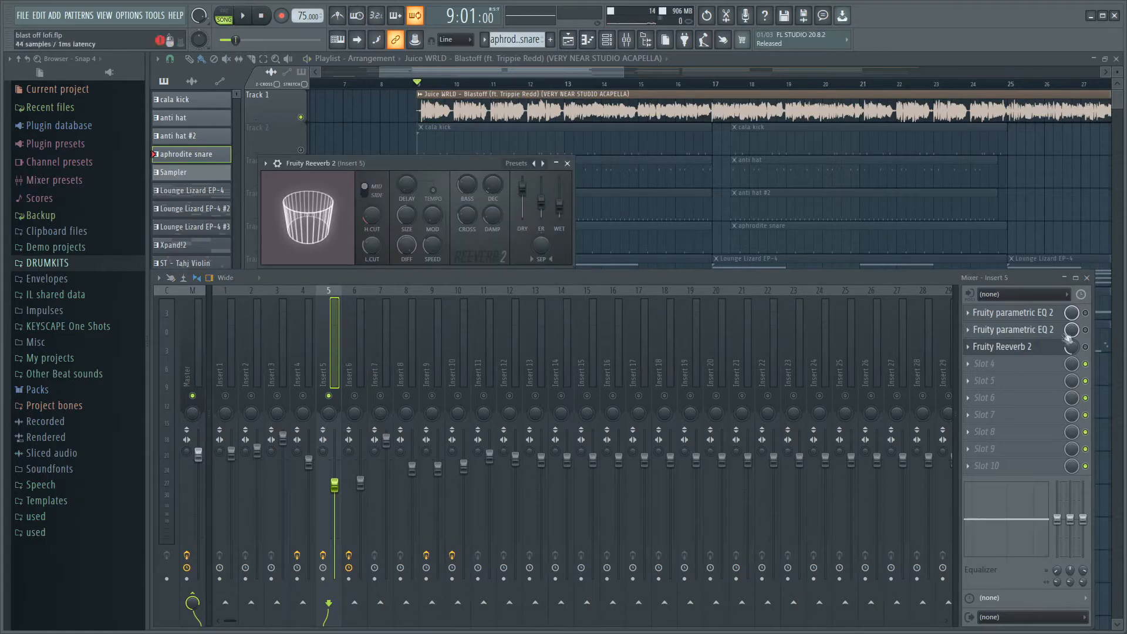
left_click(1047, 331)
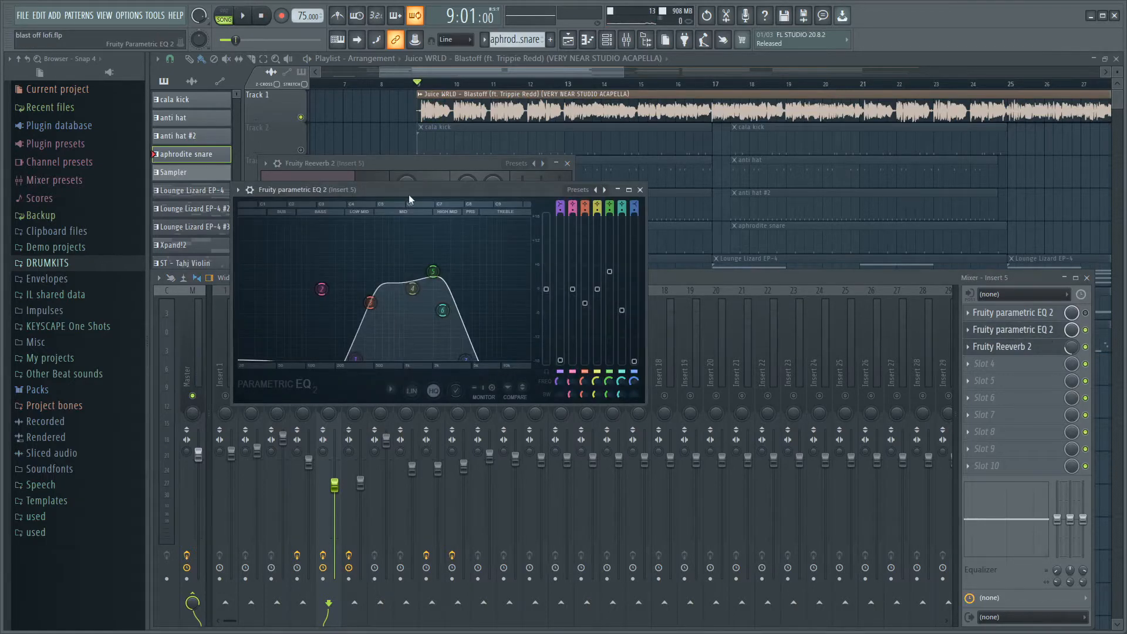
left_click_drag(409, 194, 766, 152)
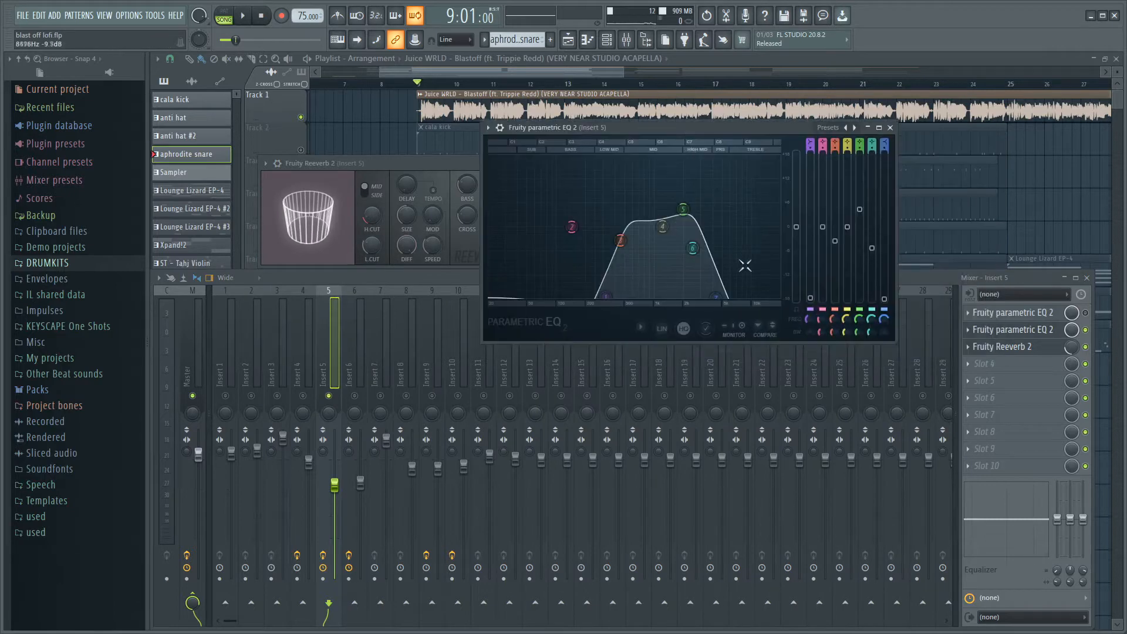
left_click(1021, 316)
left_click_drag(430, 172, 593, 154)
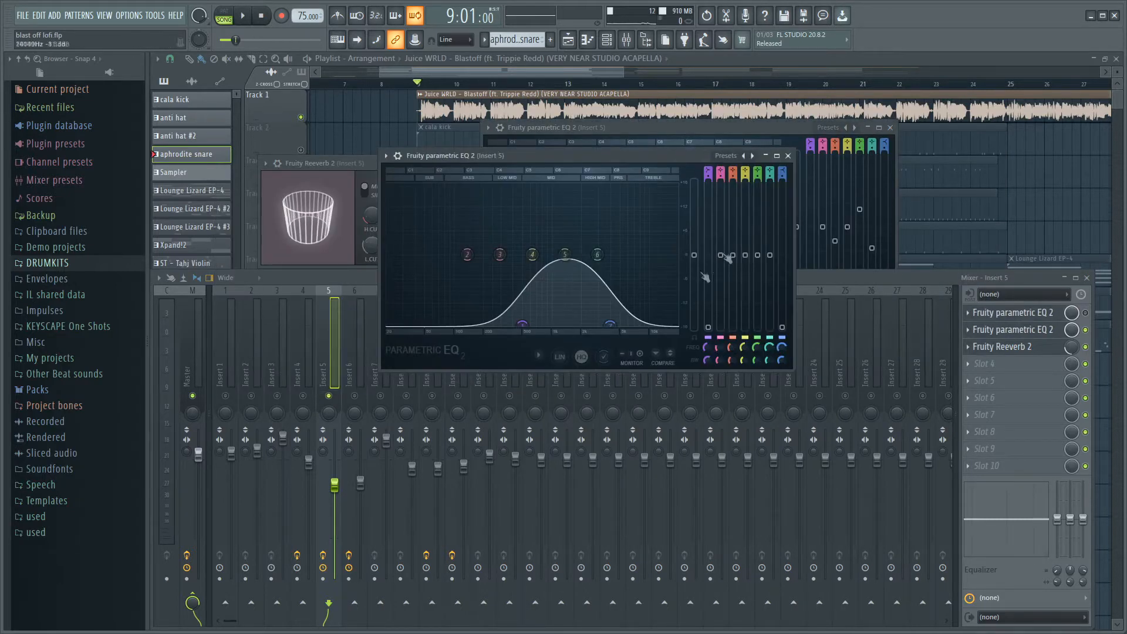
key("Escape")
key("space")
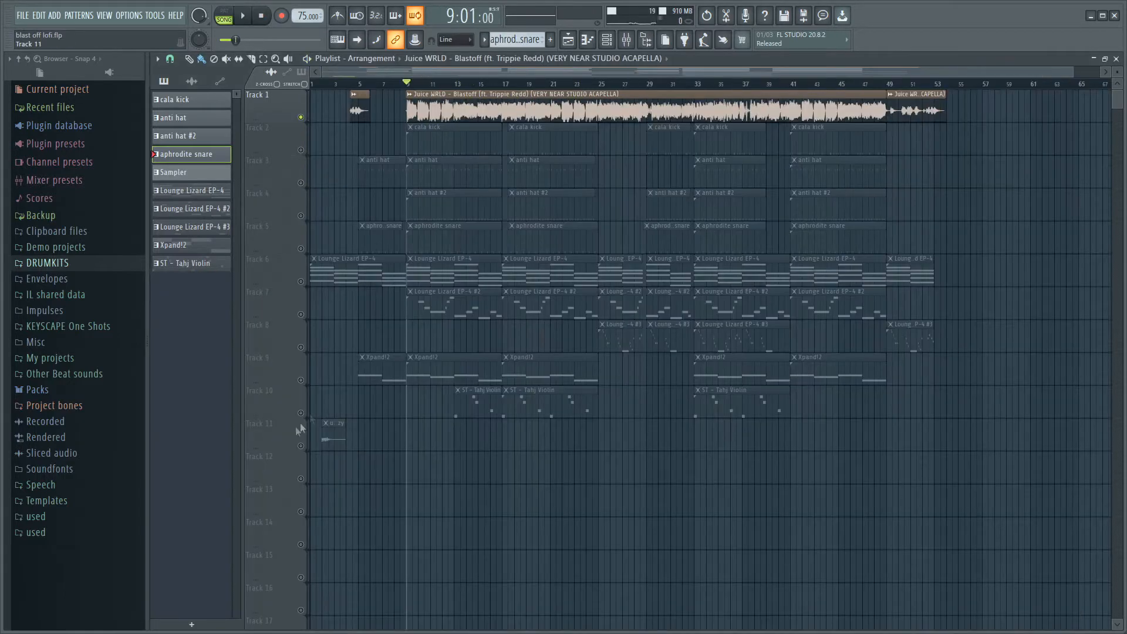
Step: Solo Track 6 and open its Lounge Lizard EP-4 pattern in the piano roll along with the instrument's settings
scroll(542, 71, "up", 3)
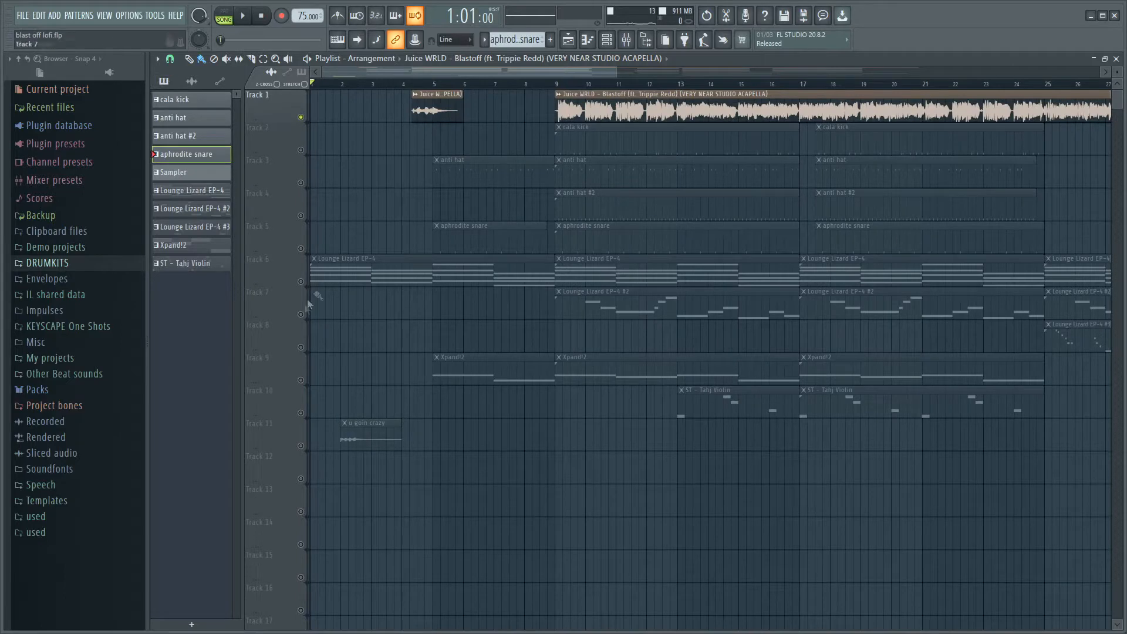
right_click(303, 283)
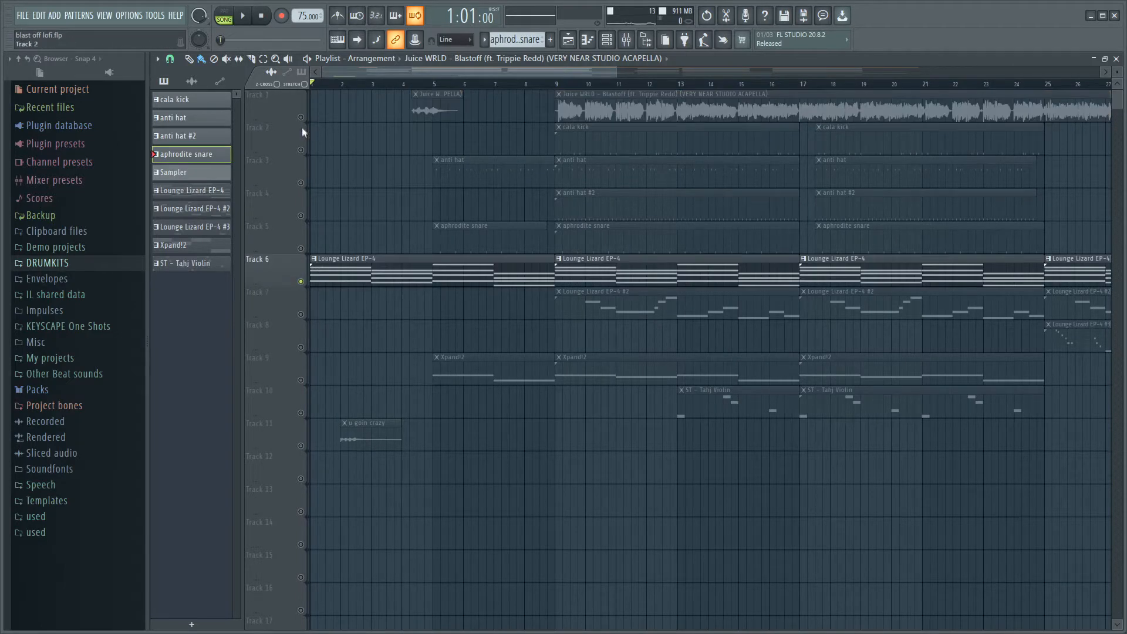
double_click(343, 260)
left_click(606, 40)
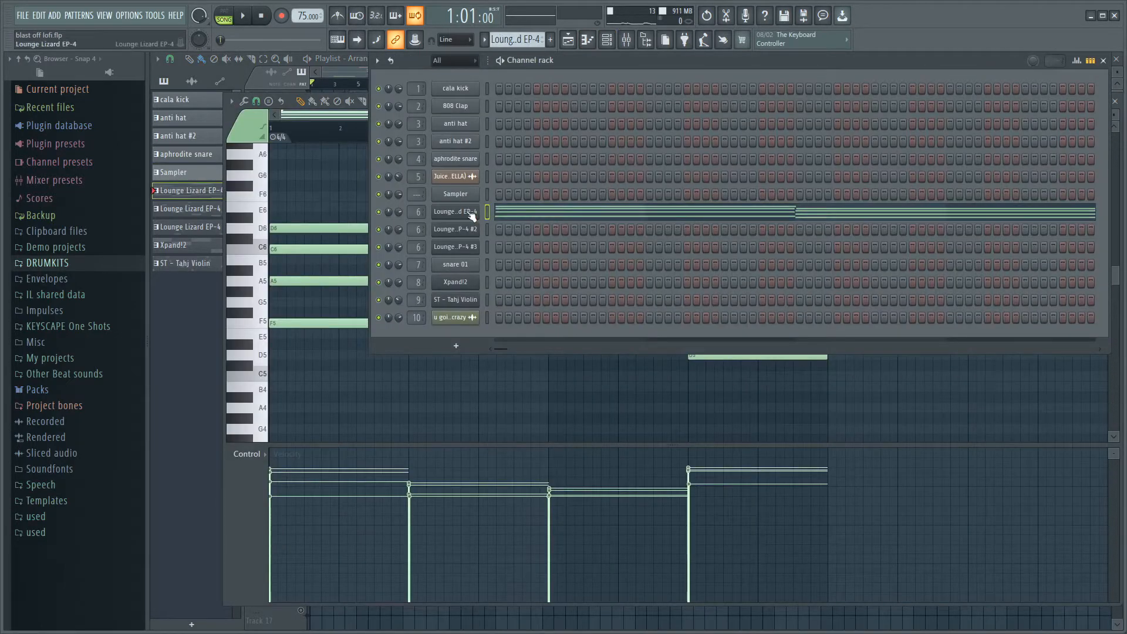
left_click(471, 213)
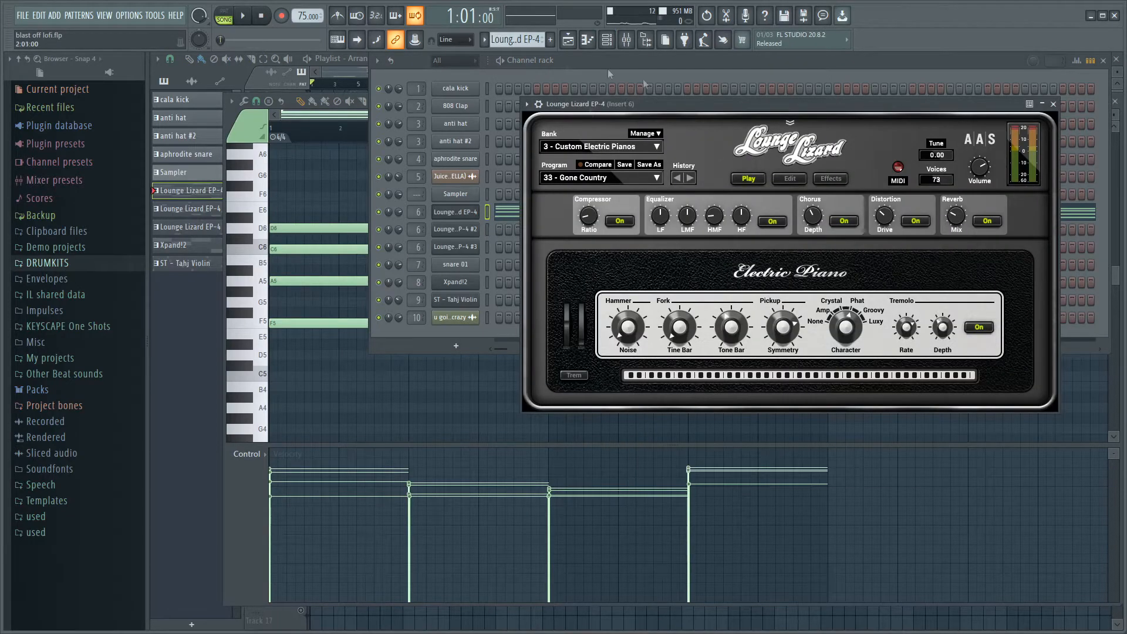
Step: Examine the Fruity parametric EQ 2, RC-20 Retro Color and Fruity Reeverb 2 settings on mixer Insert 6
key("F9")
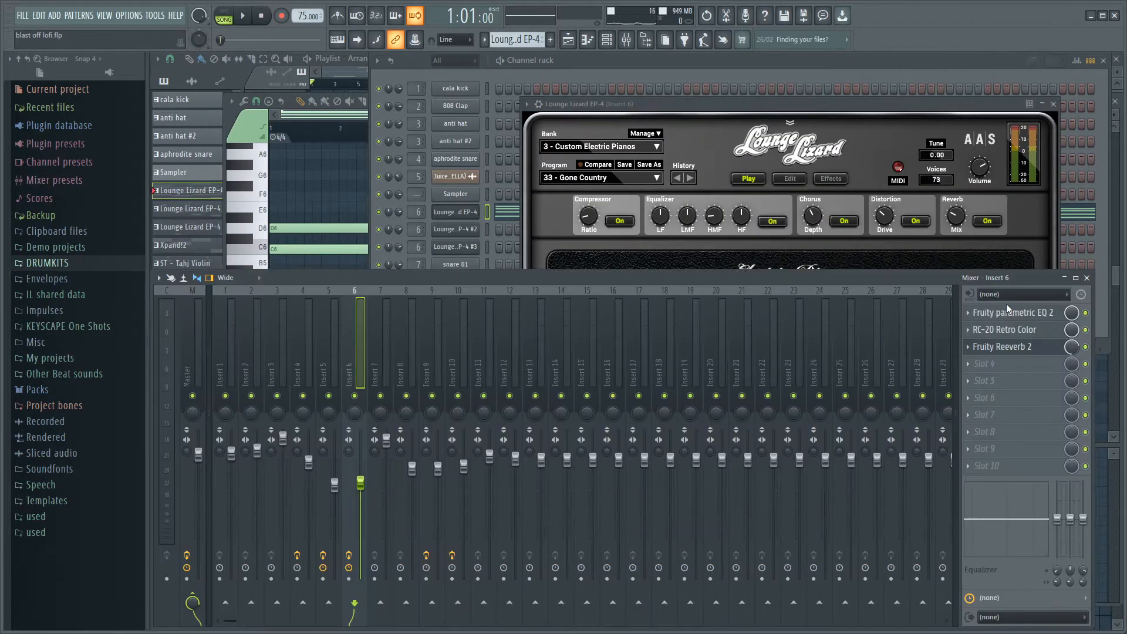
left_click(1008, 313)
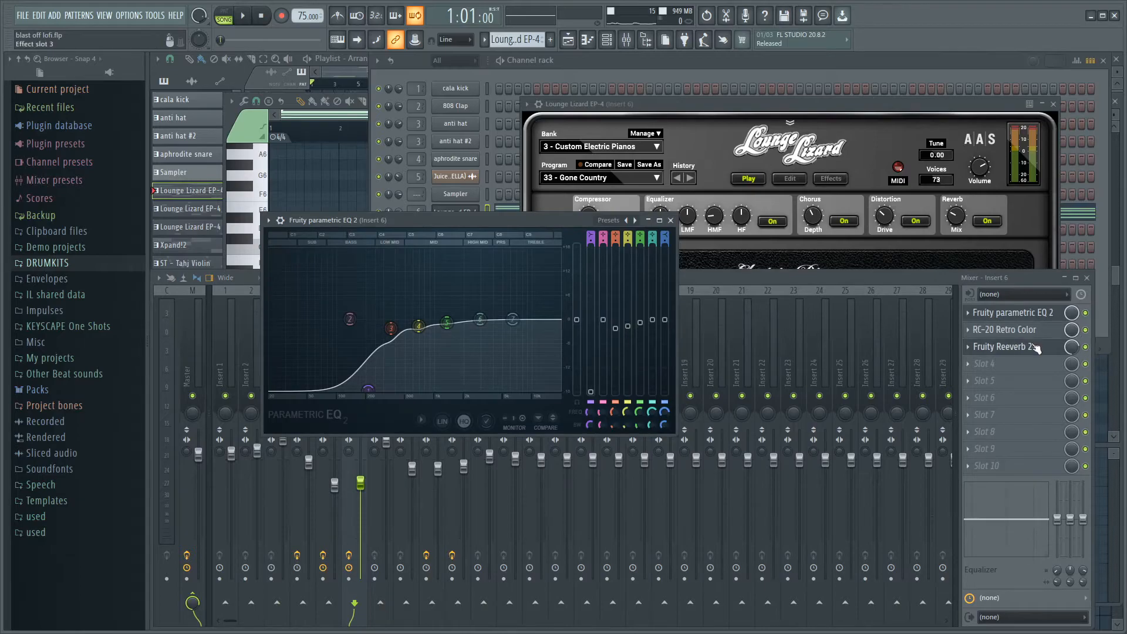
left_click(1008, 329)
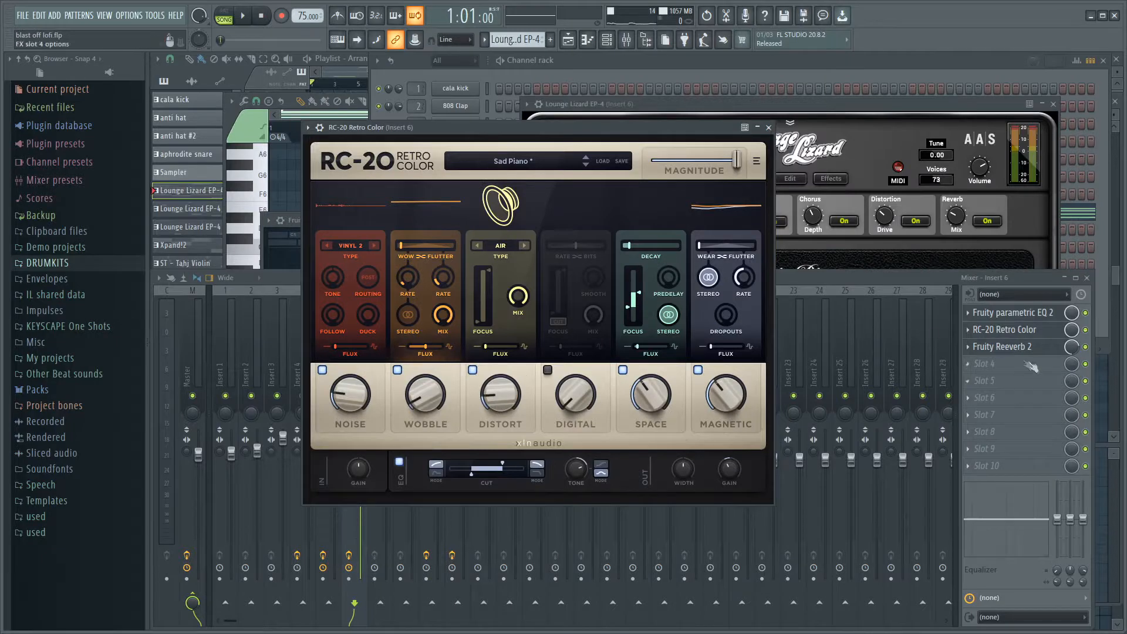
left_click(1006, 346)
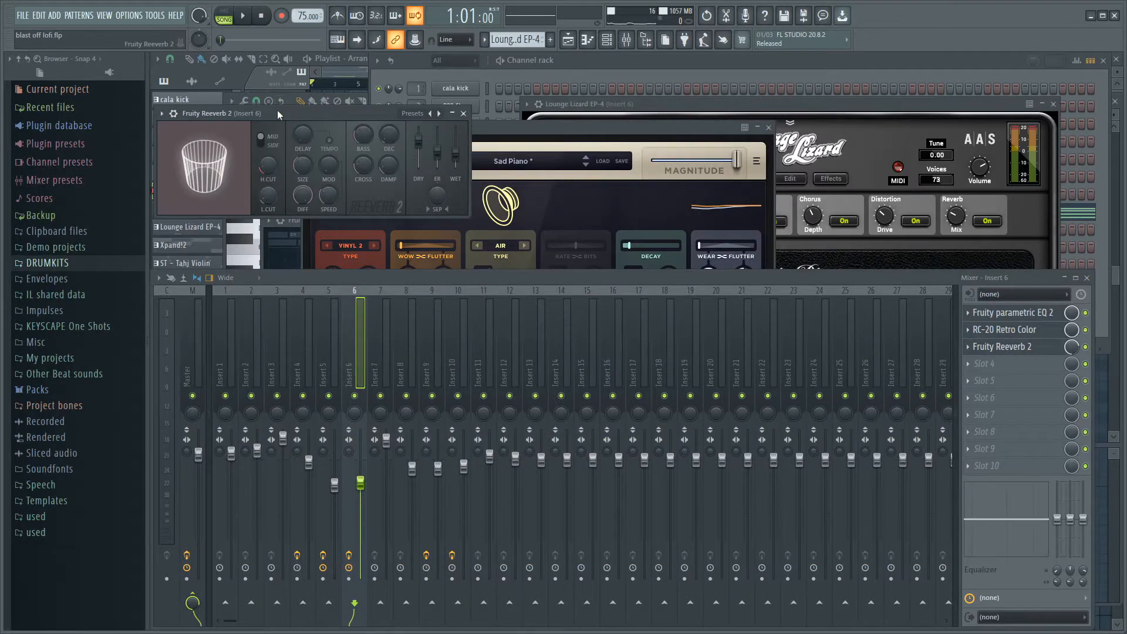
left_click_drag(279, 112, 451, 117)
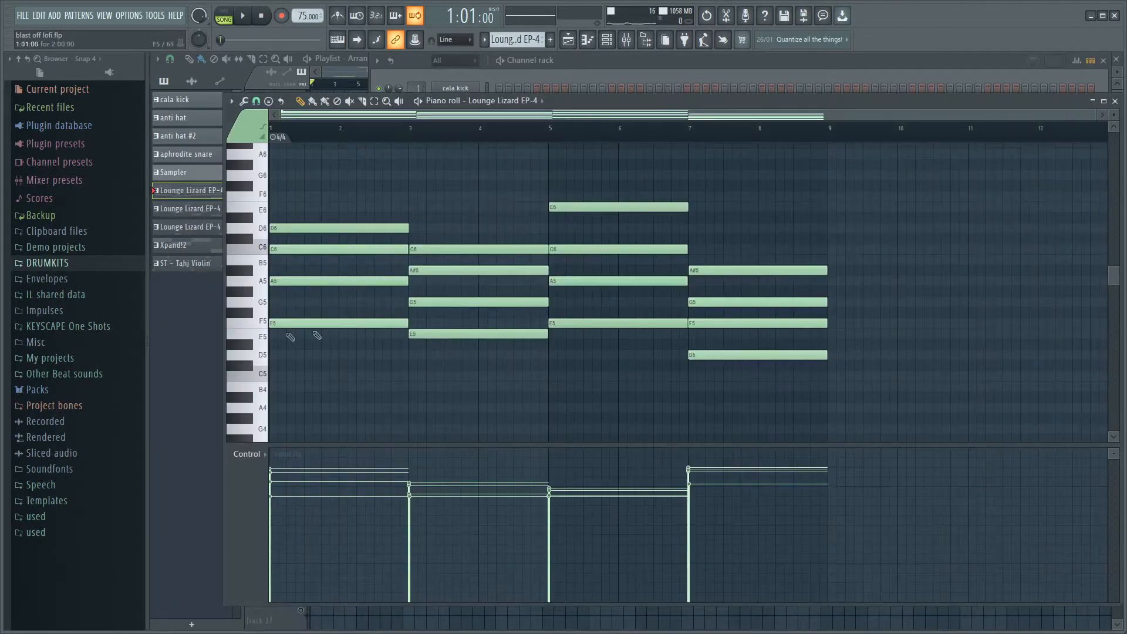
Step: Play the Lounge Lizard EP-4 chord progression from bar 1 while viewing its notes, and return to the playlist
scroll(247, 337, "up", 4)
scroll(247, 338, "down", 4)
scroll(364, 325, "up", 4)
scroll(293, 322, "down", 3)
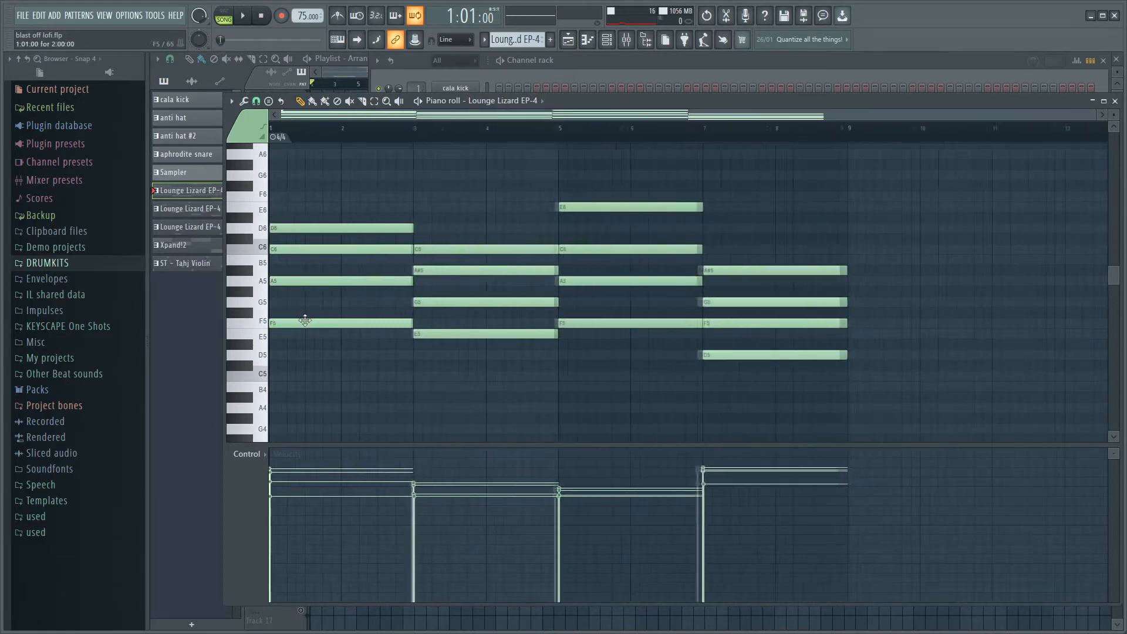
key("space")
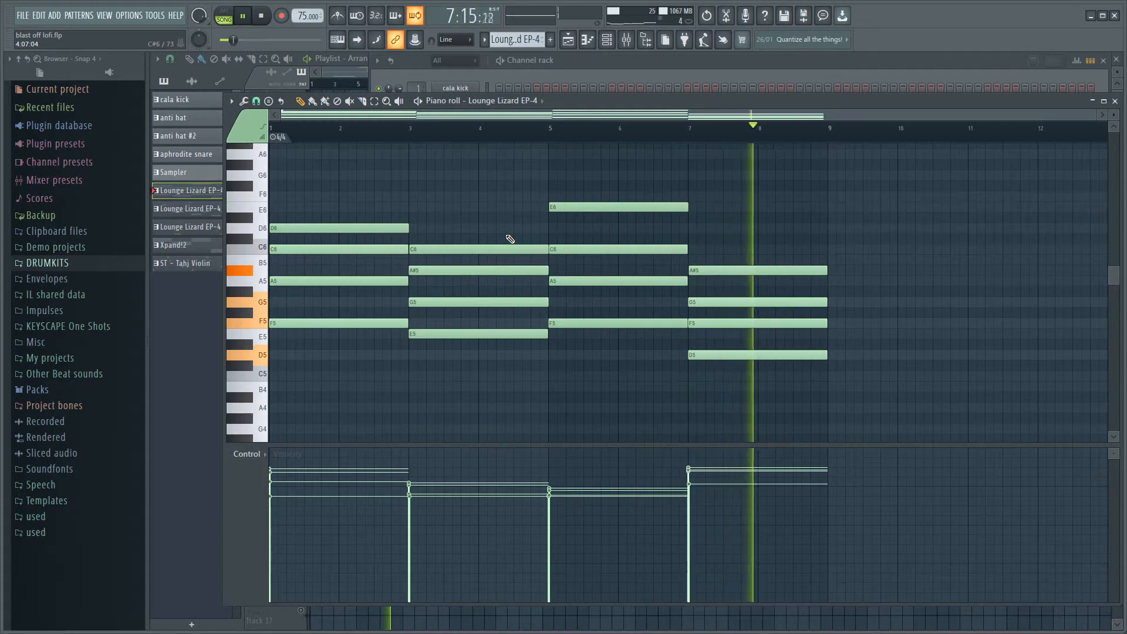
key("space")
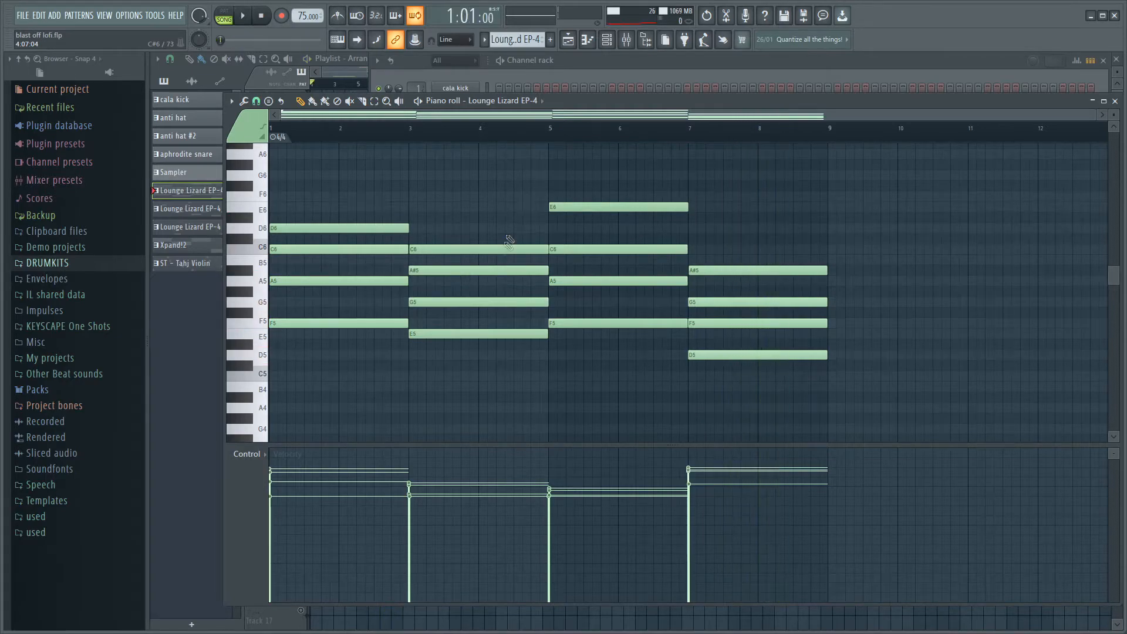
left_click(168, 334)
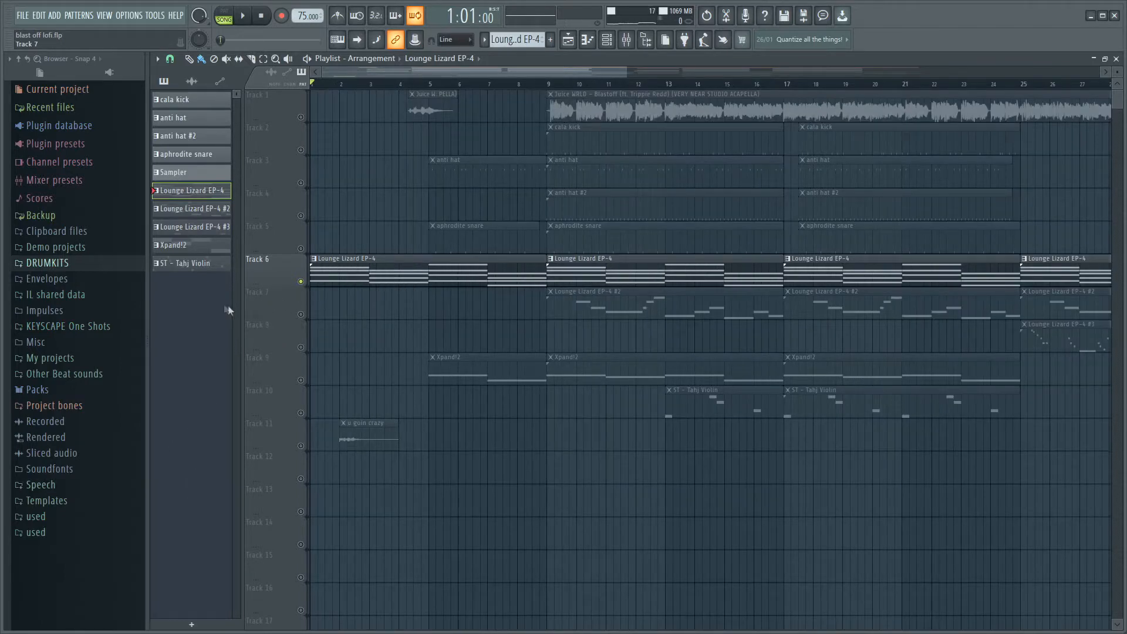
Step: Unmute Track 7 and play its Lounge Lizard EP-4 #2 melody from bar 9 in the piano roll
scroll(278, 337, "down", 2)
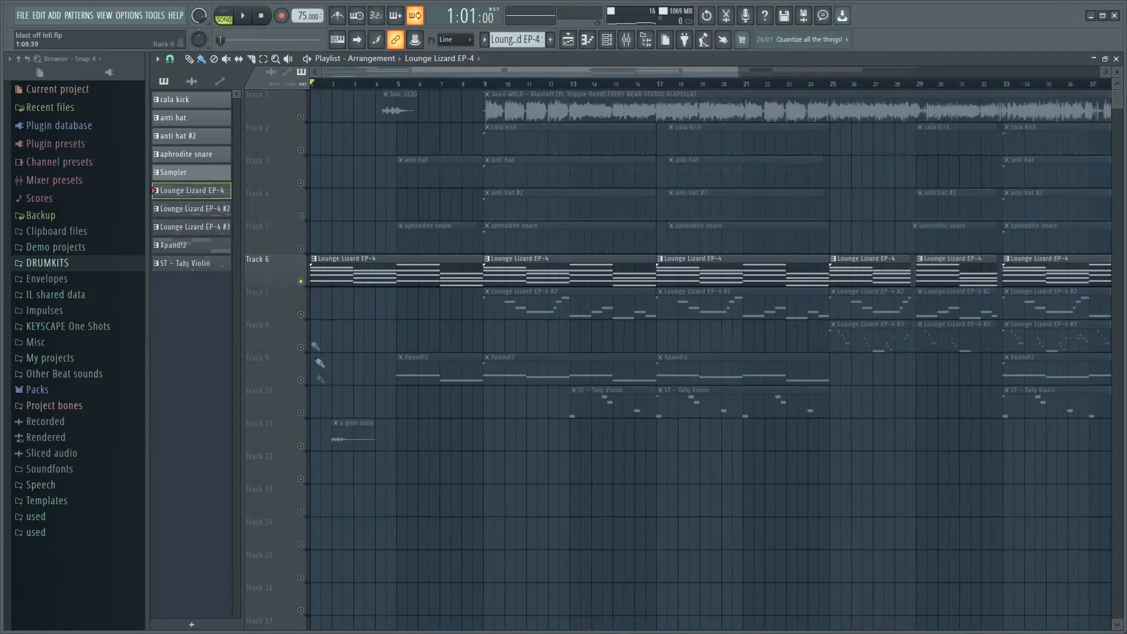
left_click(301, 315)
scroll(462, 348, "up", 4)
double_click(605, 308)
scroll(623, 321, "up", 5)
scroll(614, 361, "down", 3)
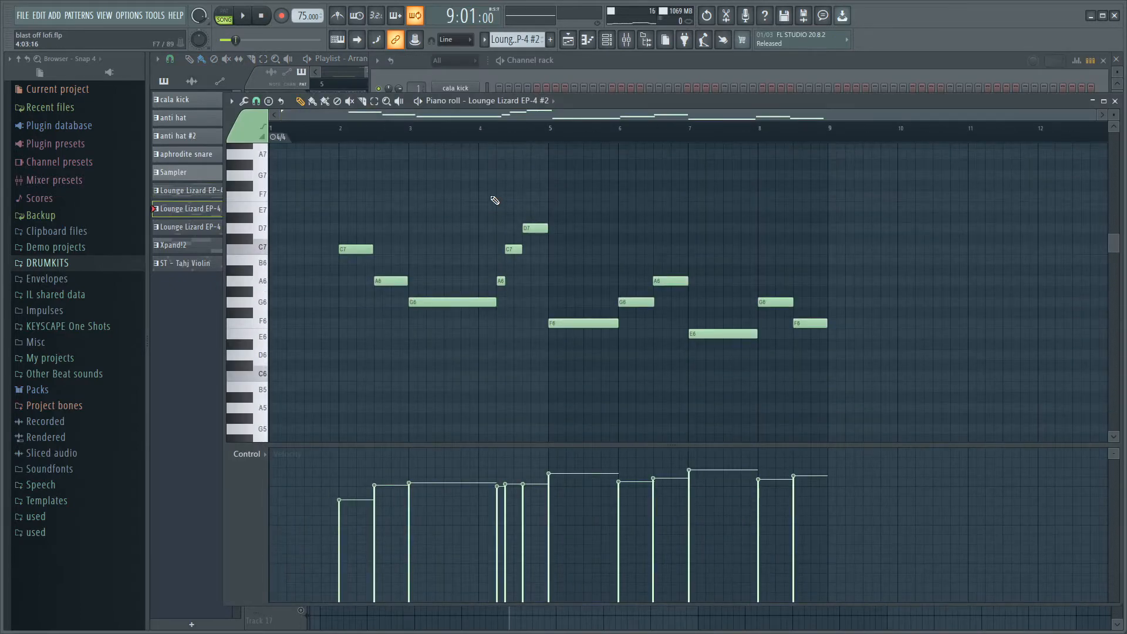
key("space")
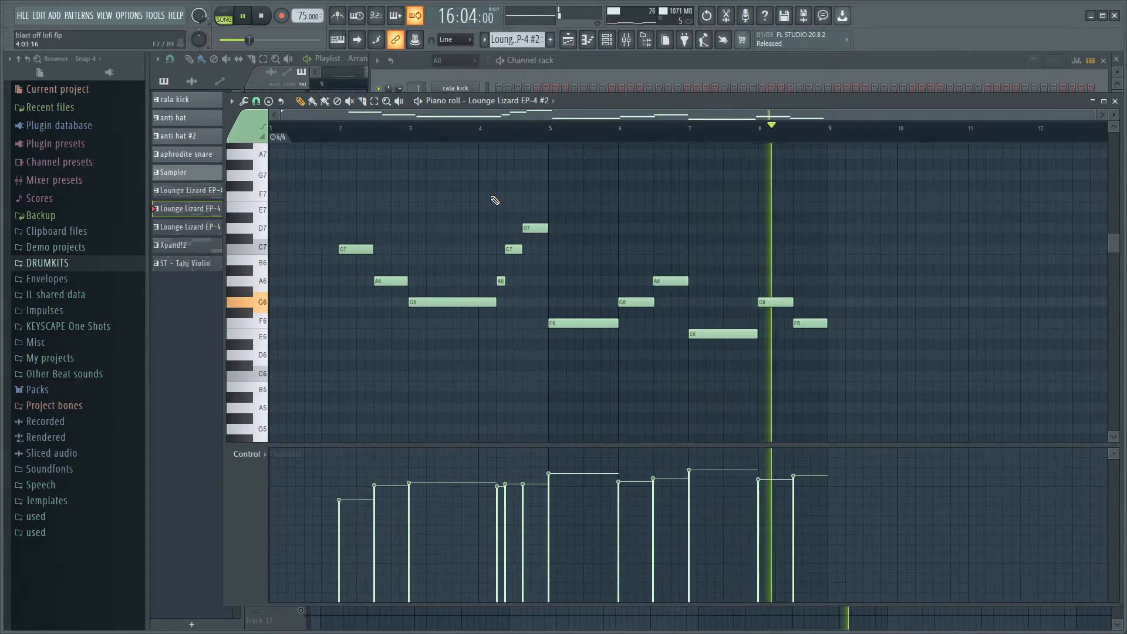
key("space")
left_click(171, 329)
Step: Unmute Track 8 and play its Lounge Lizard EP-4 #3 counter-melody from bar 33 in the piano roll
scroll(353, 332, "up", 4)
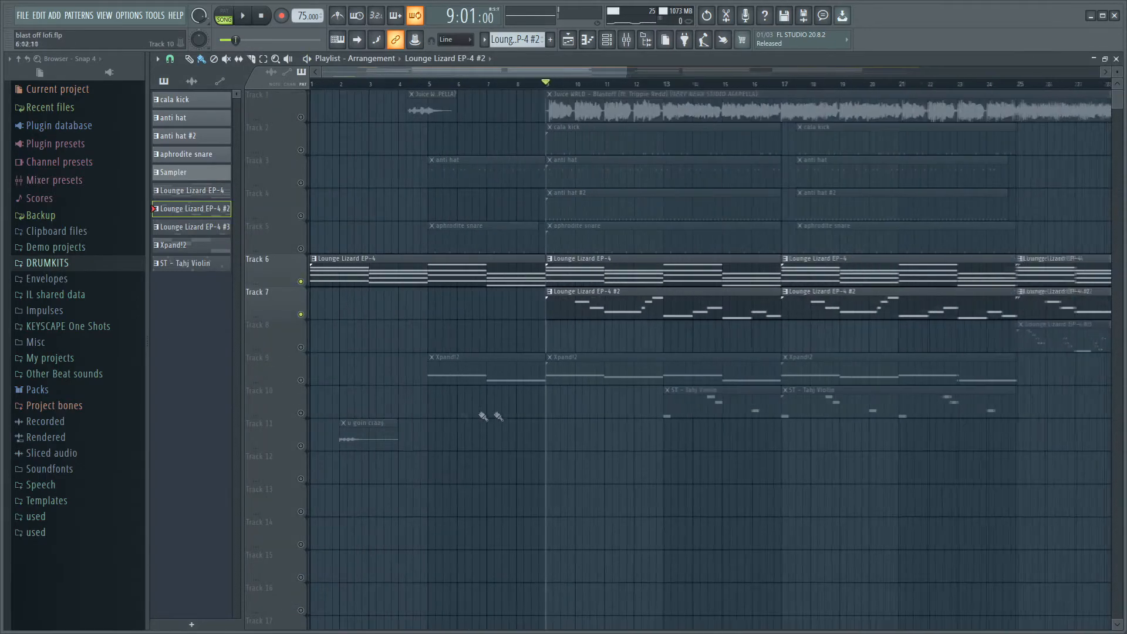
scroll(528, 431, "down", 4)
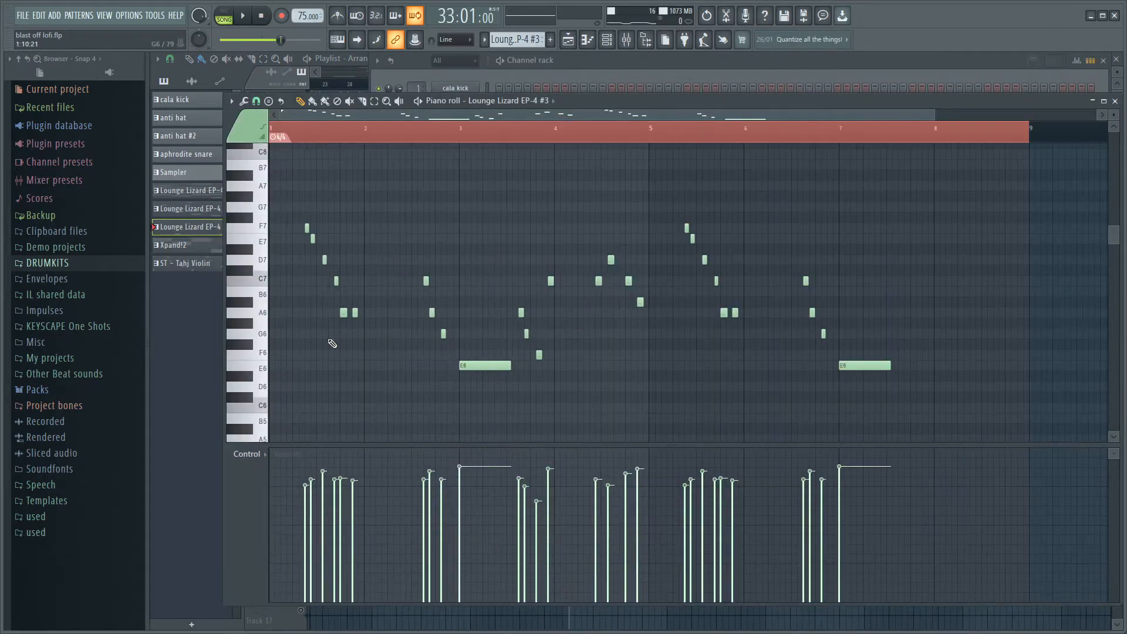
key("space")
scroll(268, 345, "up", 2)
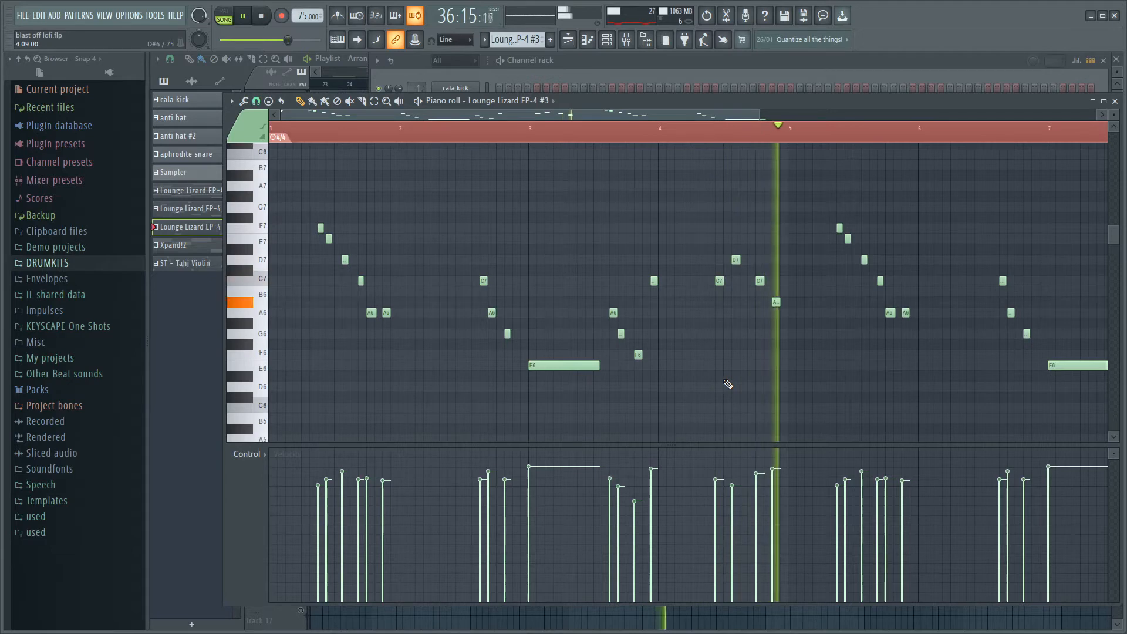
scroll(724, 382, "down", 2)
scroll(763, 391, "up", 2)
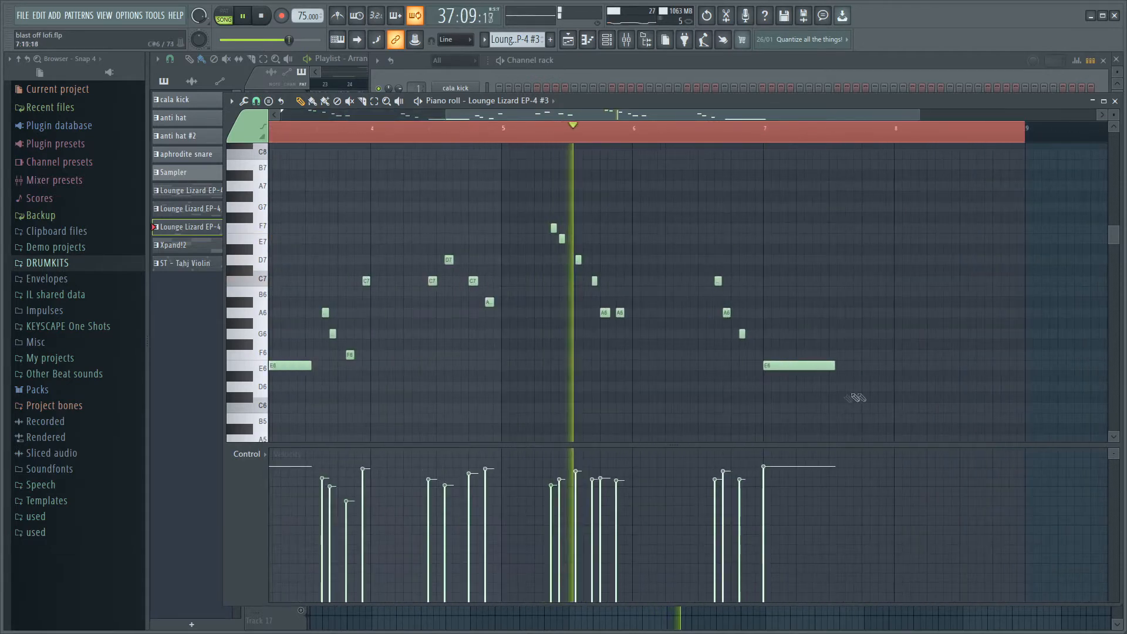
scroll(888, 395, "up", 2)
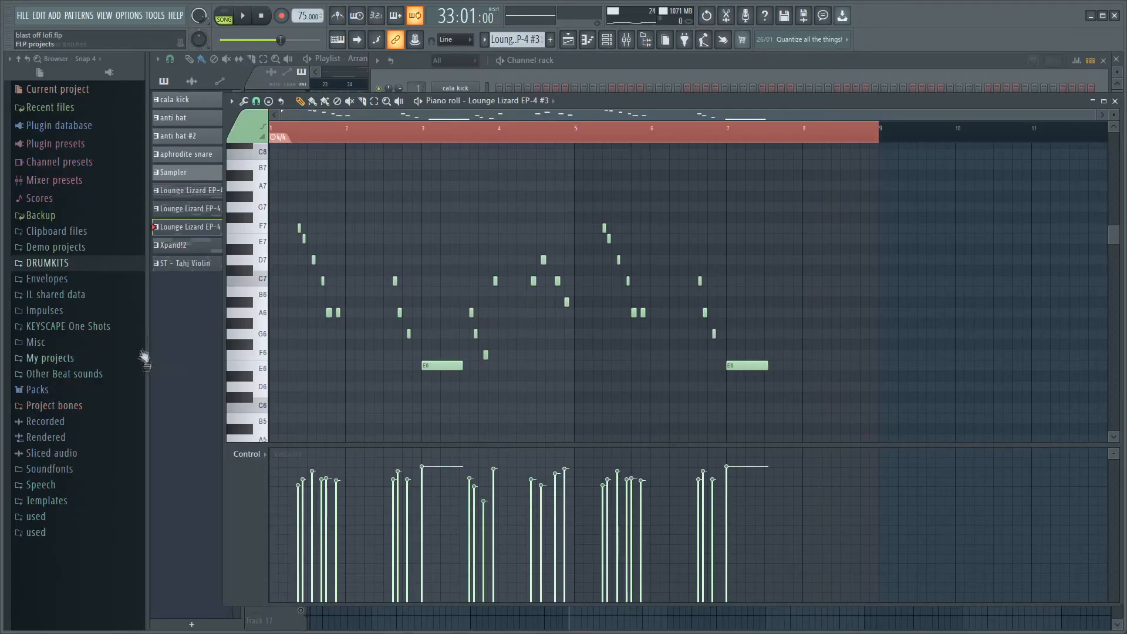
left_click(156, 348)
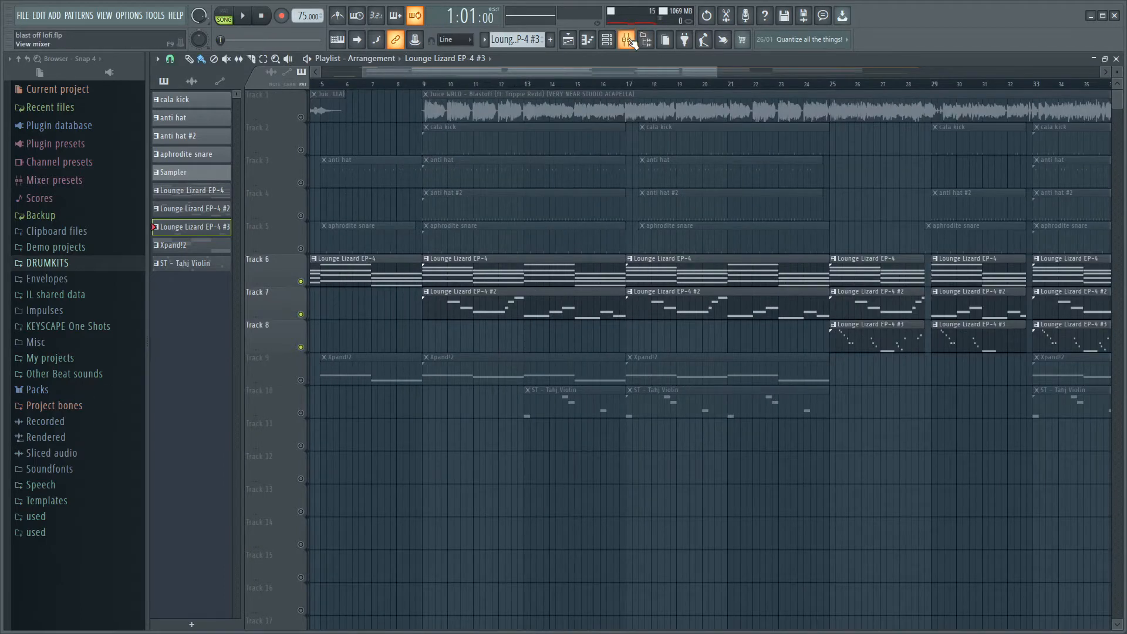
Step: Unmute Track 10 and inspect the ST - Tahj Violin instrument in Electra2 and its notes in the piano roll
left_click(629, 41)
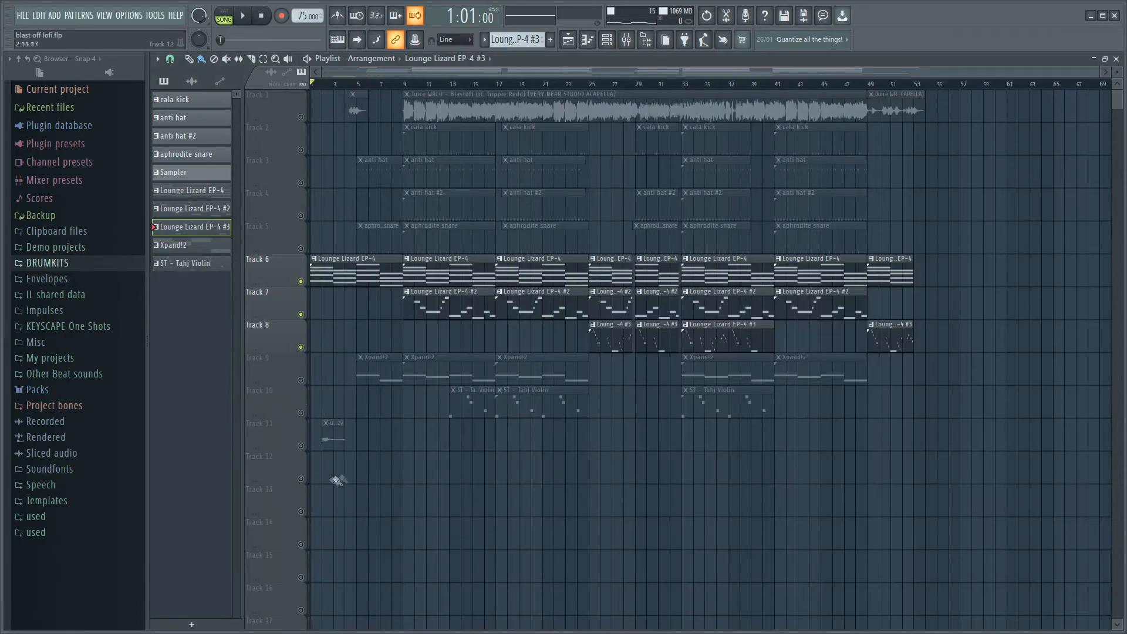
scroll(369, 441, "up", 3)
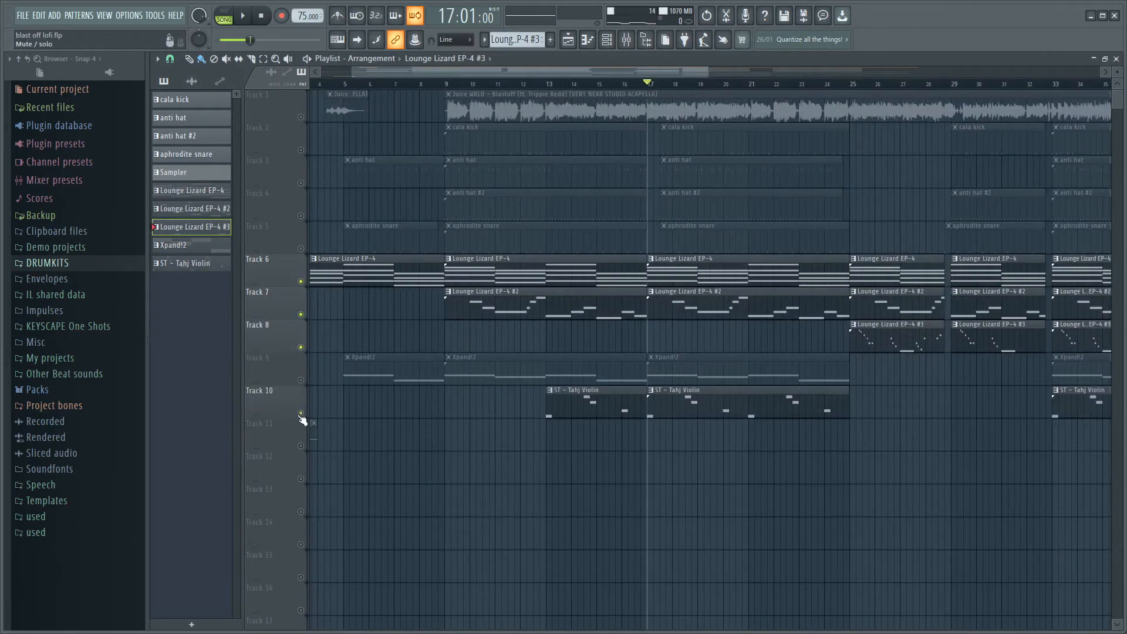
left_click(300, 414)
scroll(767, 485, "down", 2)
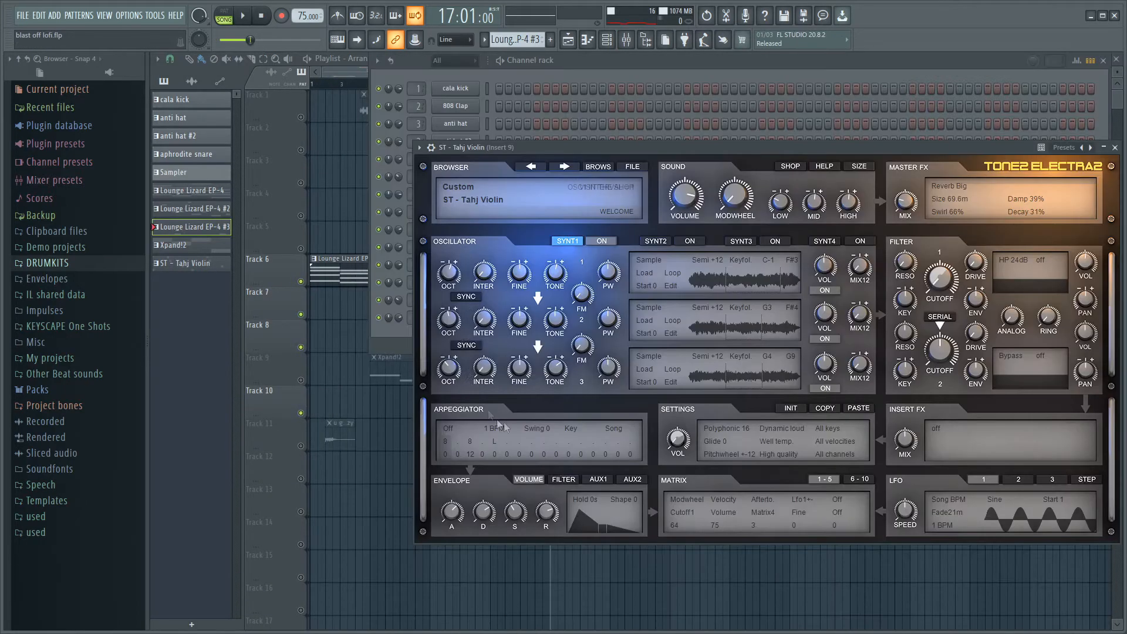
left_click_drag(727, 148, 753, 101)
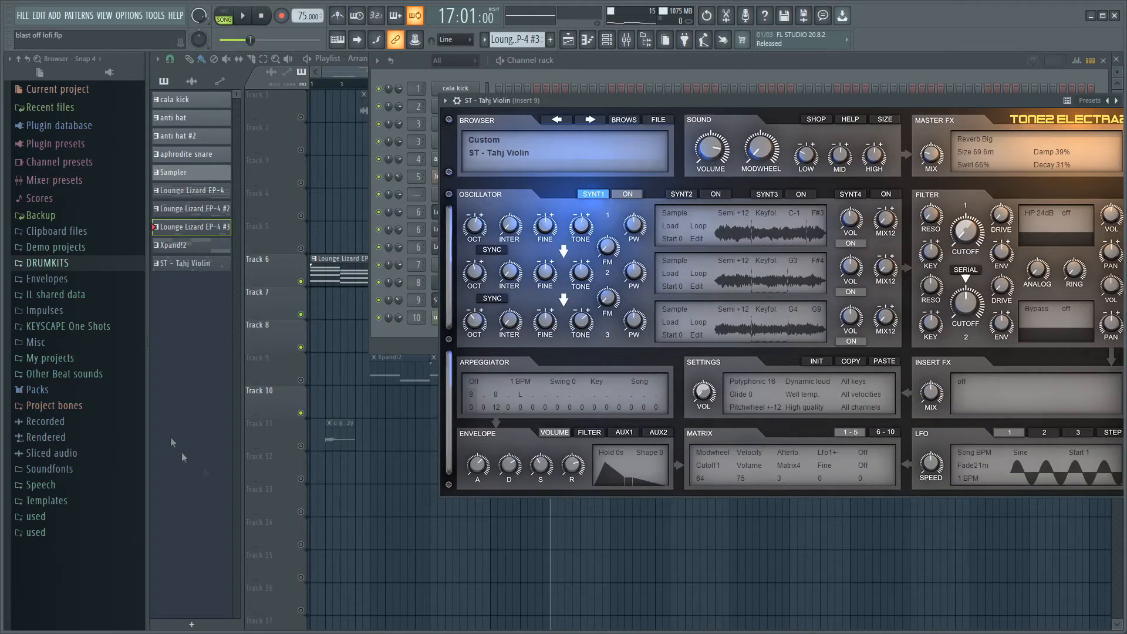
left_click(223, 415)
double_click(576, 402)
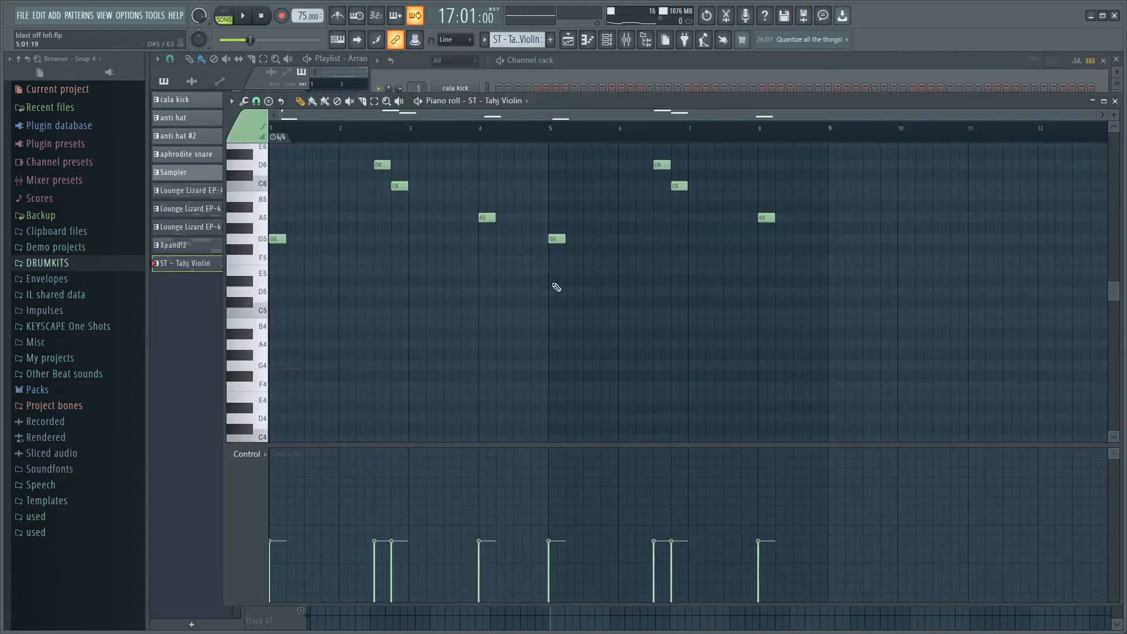
Step: Examine the Fruity parametric EQ 2 and Fruity Reeverb 2 settings on mixer Insert 9
left_click(606, 40)
left_click(1045, 311)
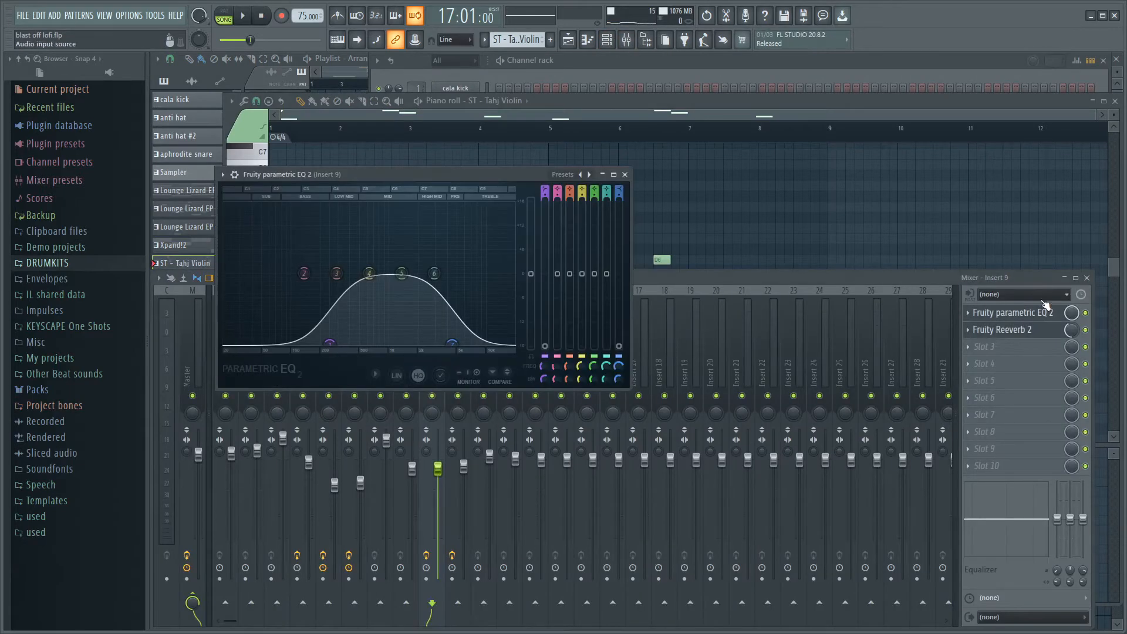
left_click(1052, 332)
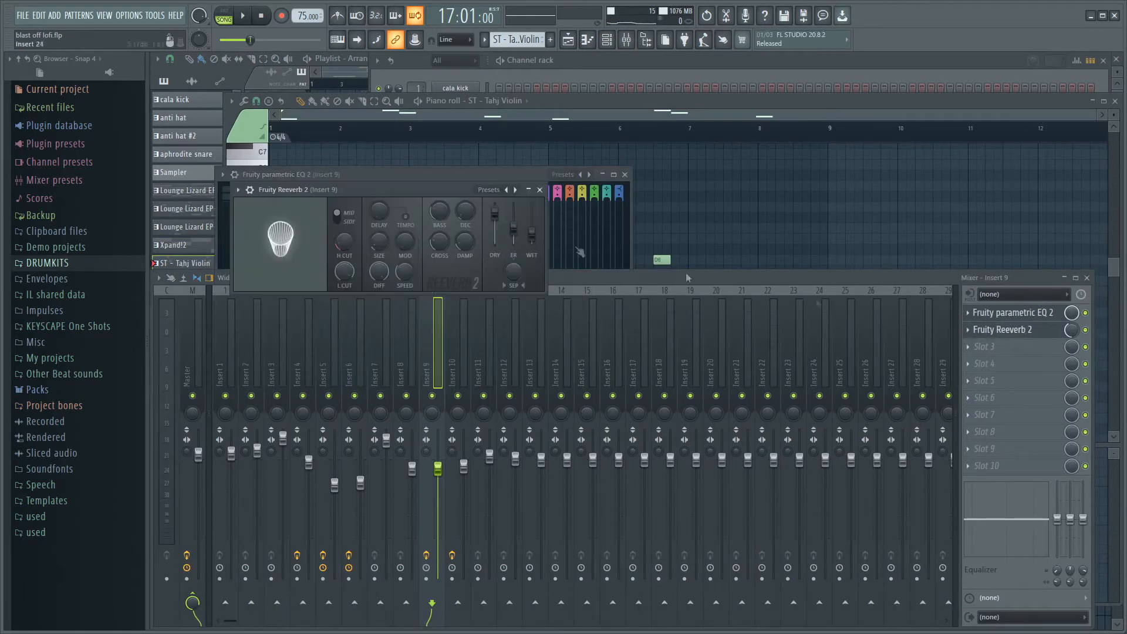
Step: Play the ST - Tahj Violin melody from bar 17 while viewing its notes, and return to the playlist
left_click(620, 111)
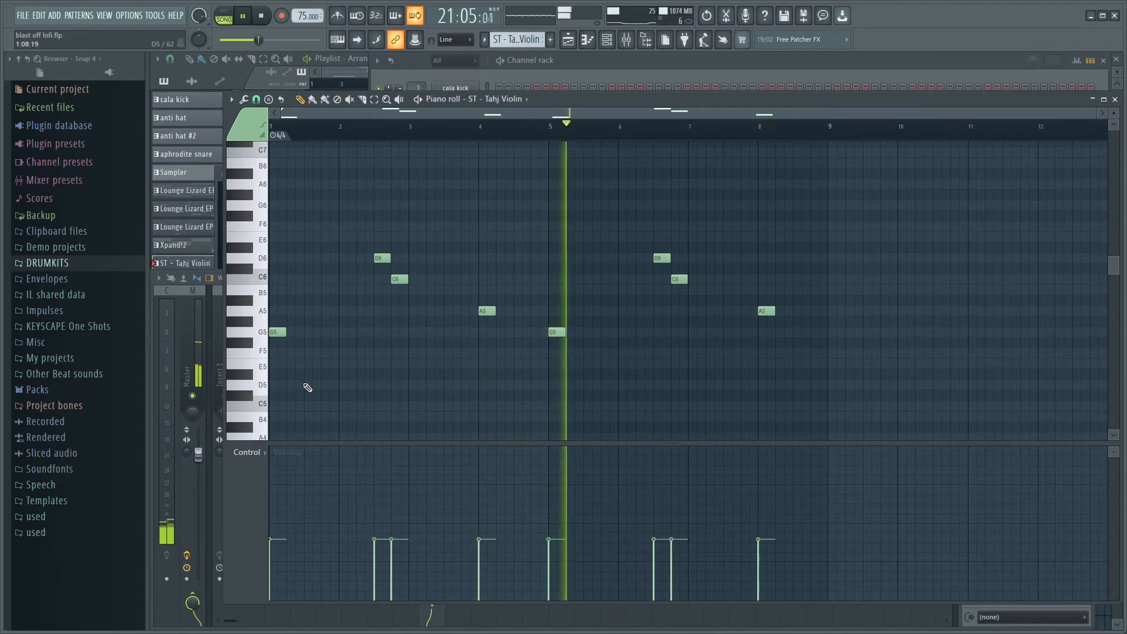
key("space")
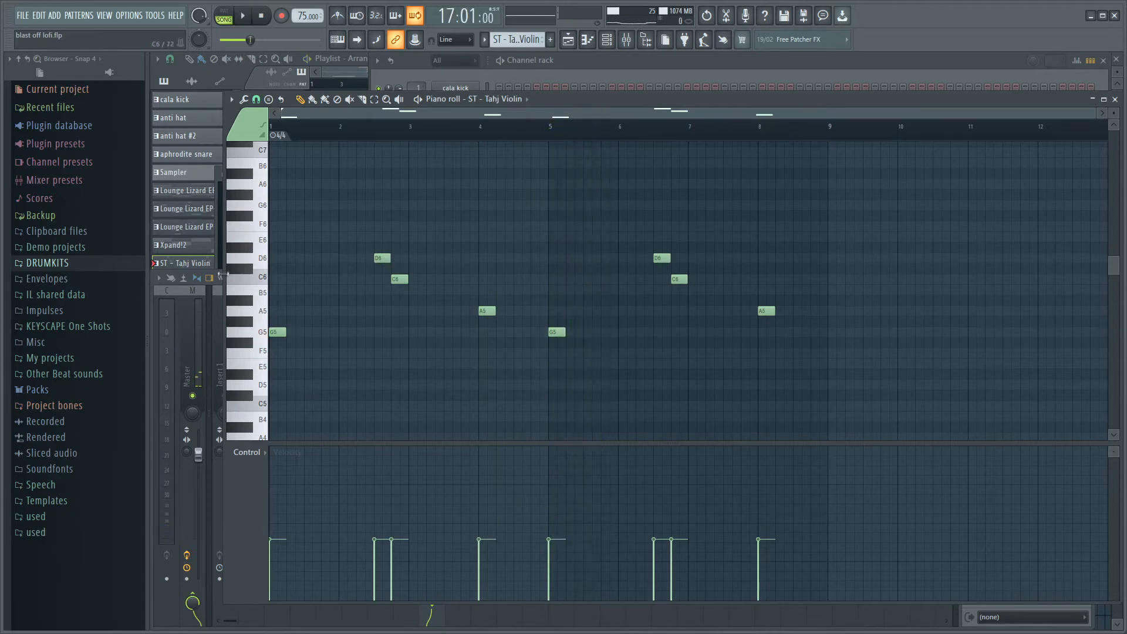
left_click(351, 60)
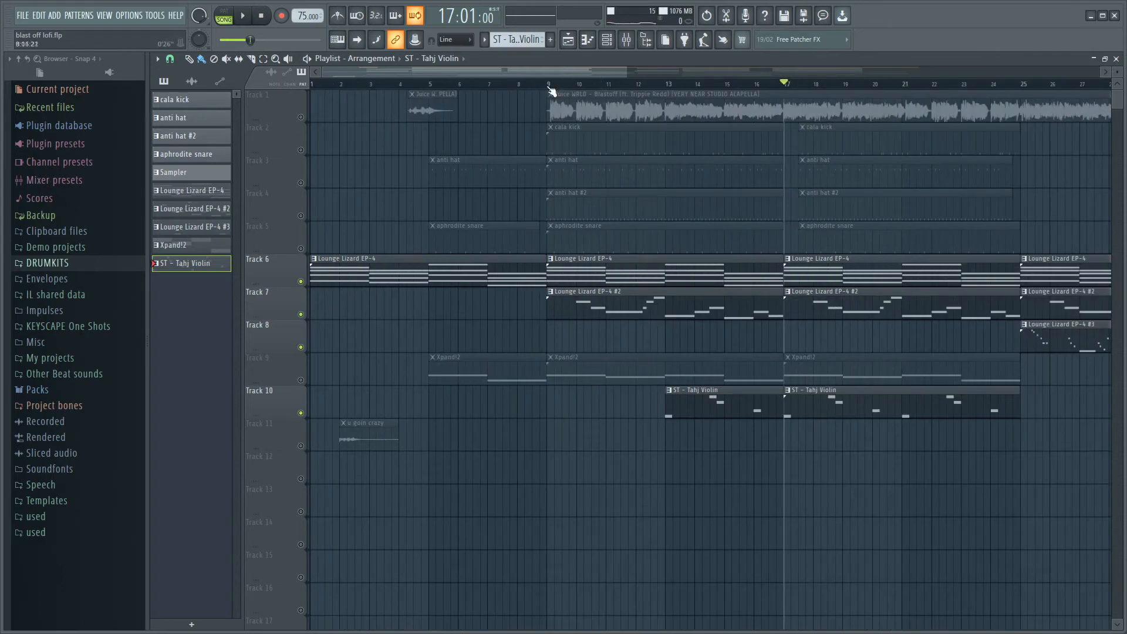
Step: Unmute Track 9 and inspect the Xpand!2 bass notes and the instrument's Fat Slap patch
scroll(607, 391, "down", 5)
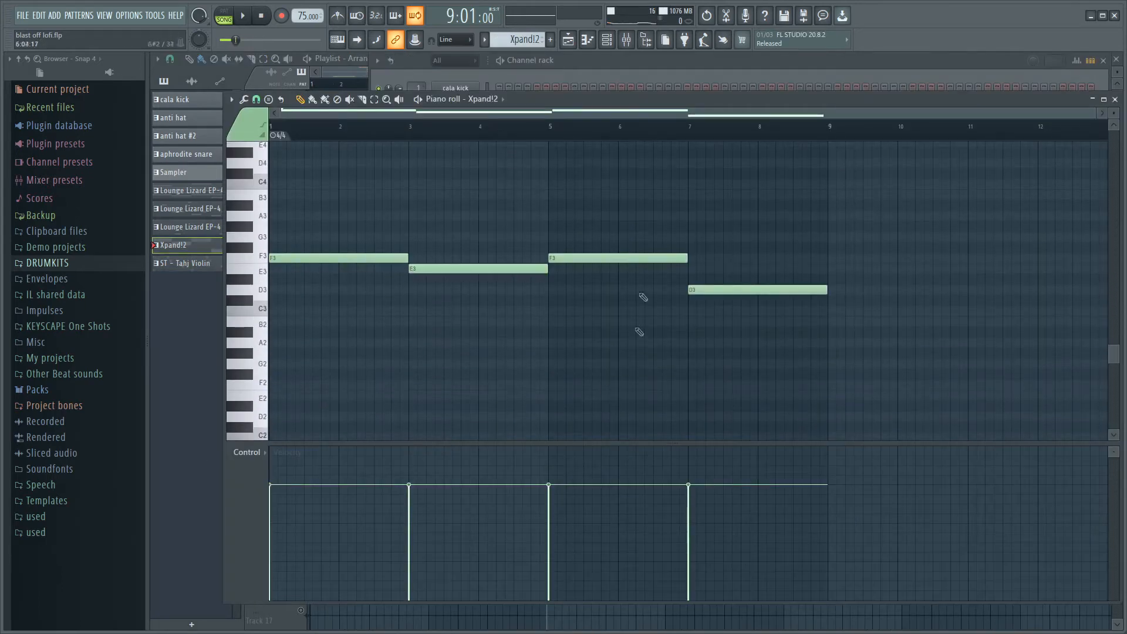
key("F6")
left_click(463, 283)
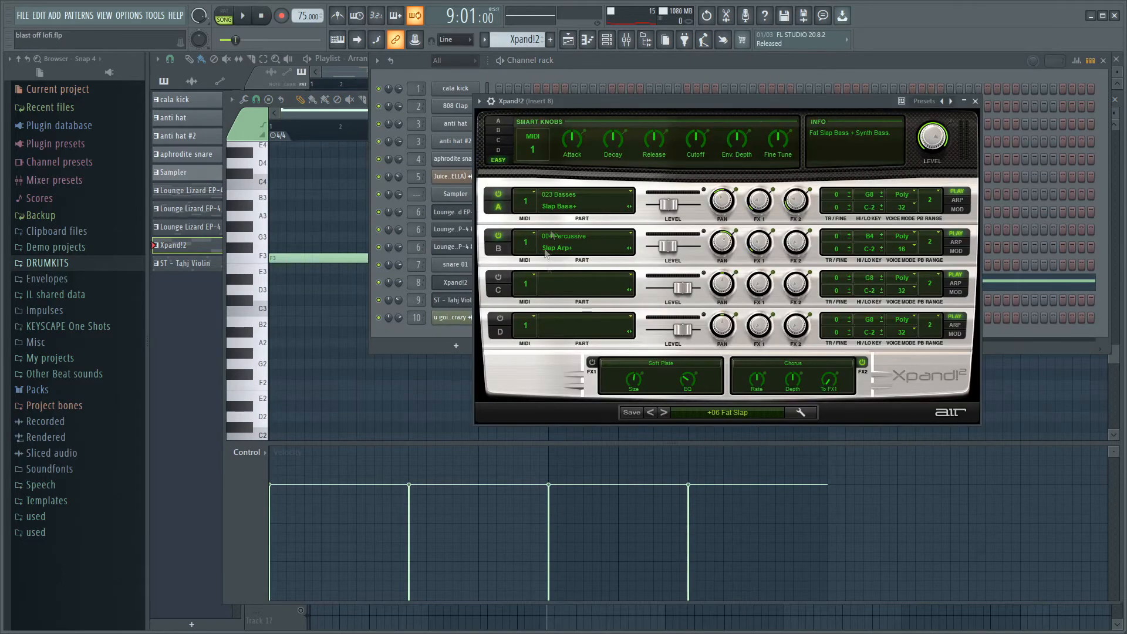
left_click(661, 427)
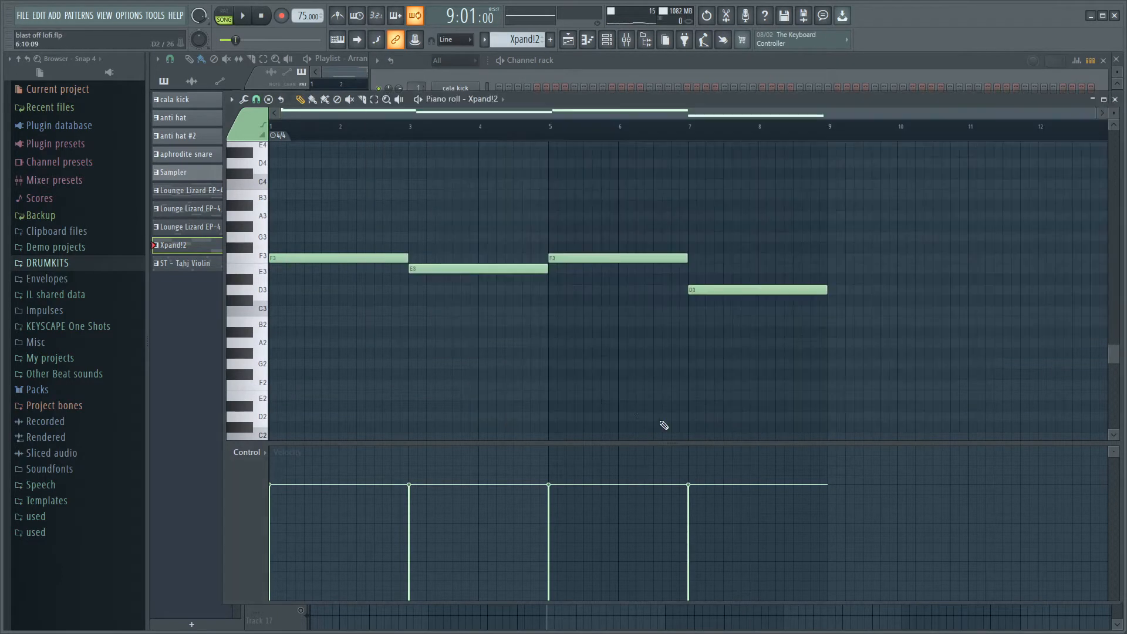
Step: Slightly lower the velocity of all Xpand!2 notes while playing the bass line from bar 9, and return to the playlist
key("ctrl+a")
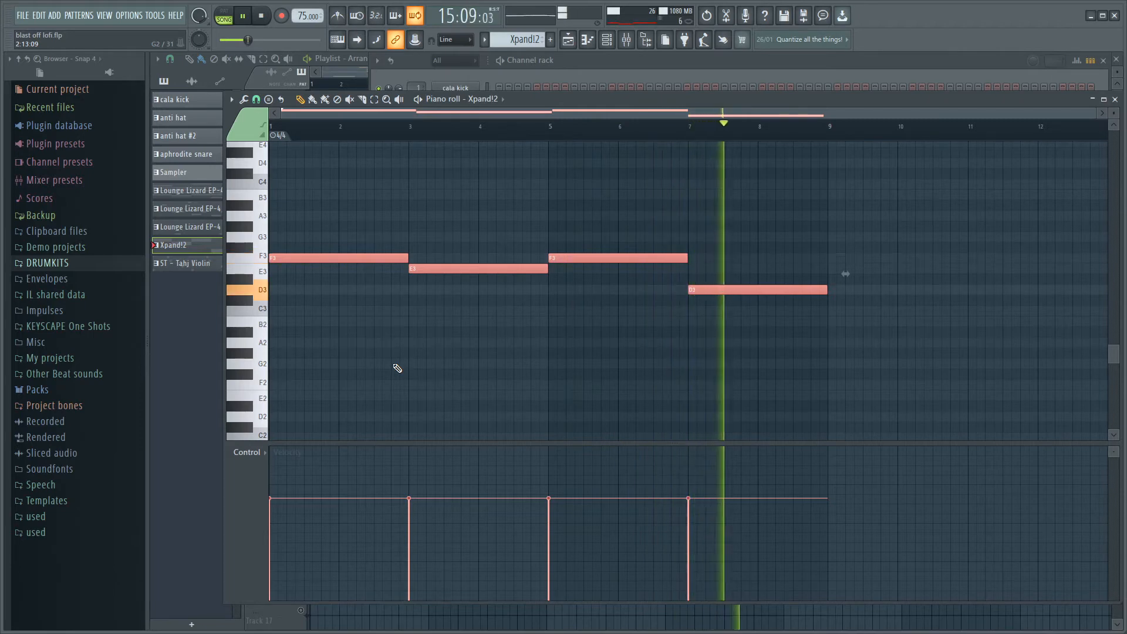
key("space")
left_click(199, 276)
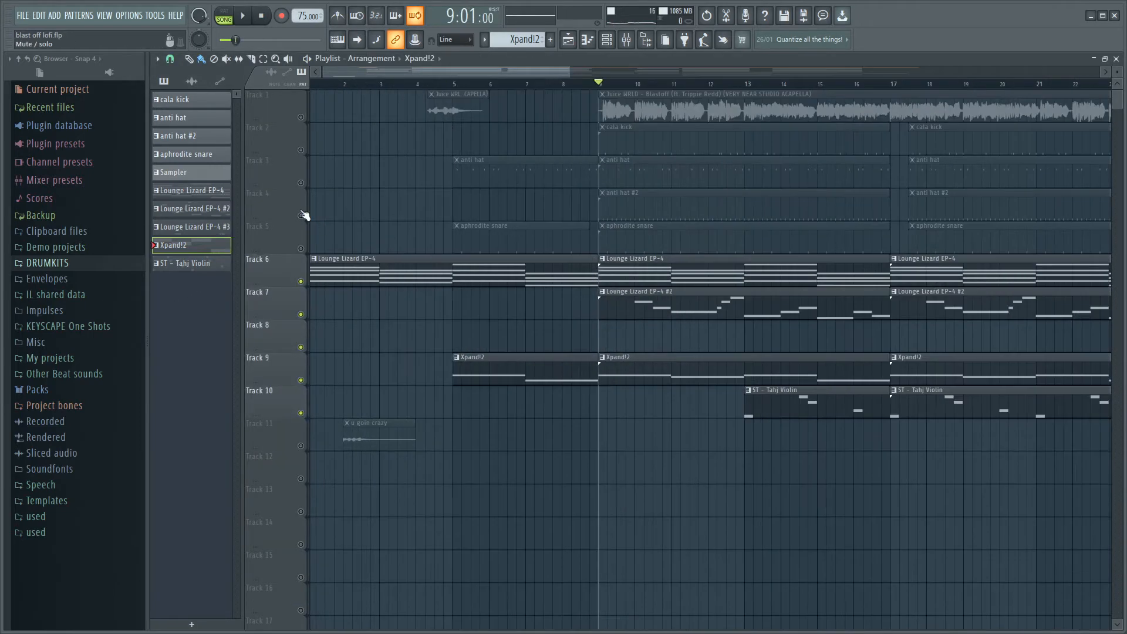
Step: Unmute Track 5 and play its aphrodite snare pattern from bar 9 in the piano roll
left_click(301, 215)
left_click(303, 216)
left_click(303, 248)
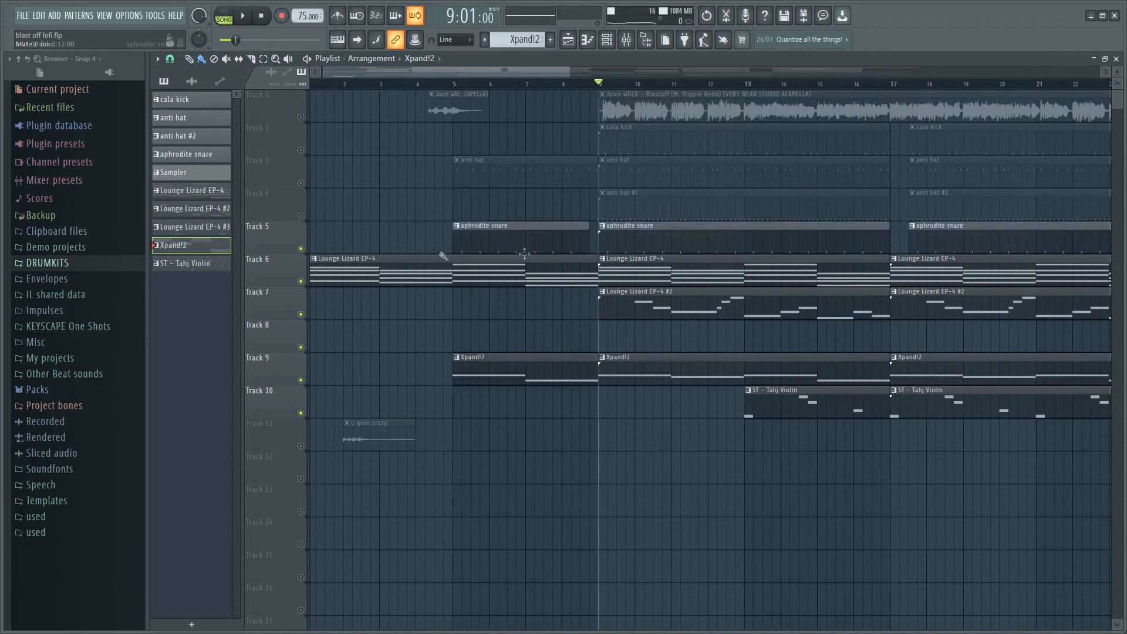
double_click(698, 239)
key("space")
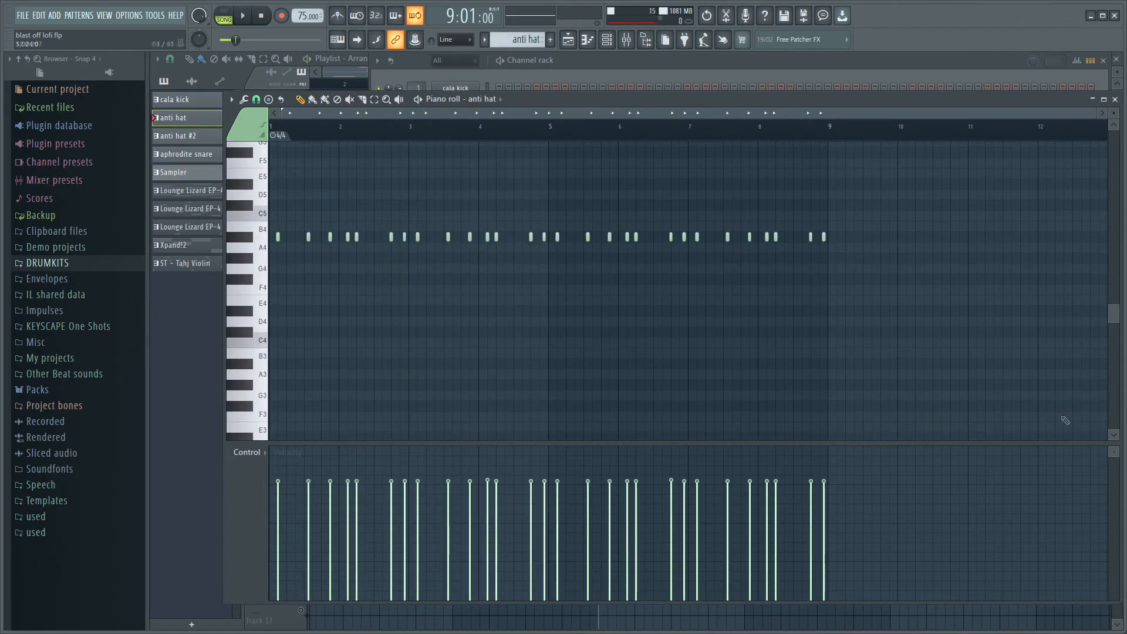
Step: Play the anti hat and anti hat #2 patterns from bar 9 while viewing their notes in the piano roll
scroll(830, 388, "up", 3)
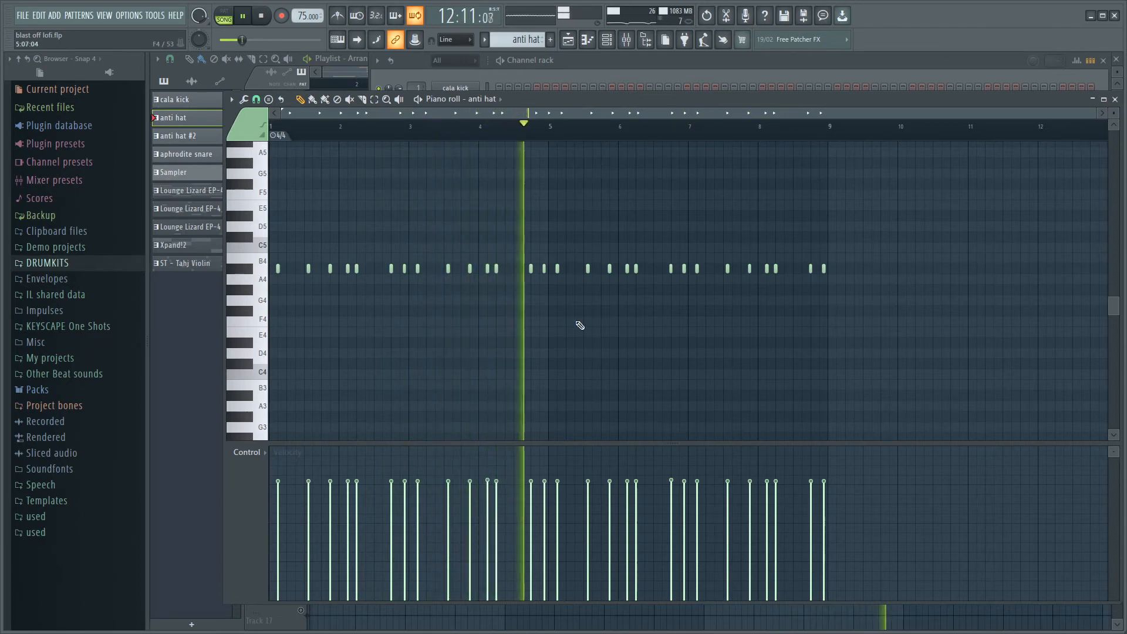
left_click(187, 317)
key("space")
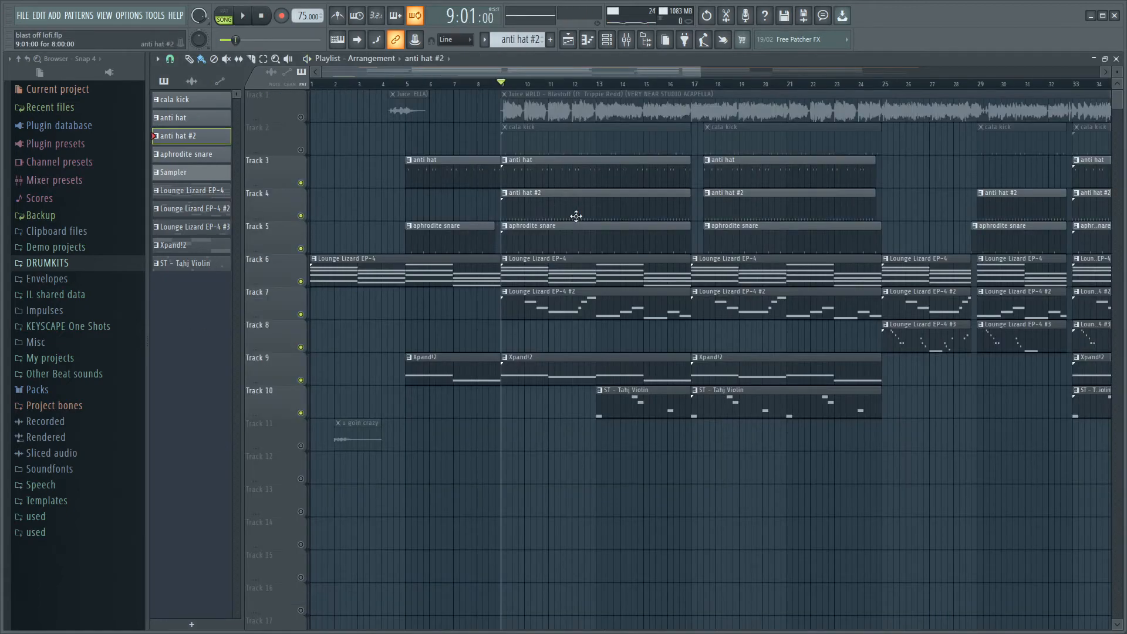
double_click(576, 216)
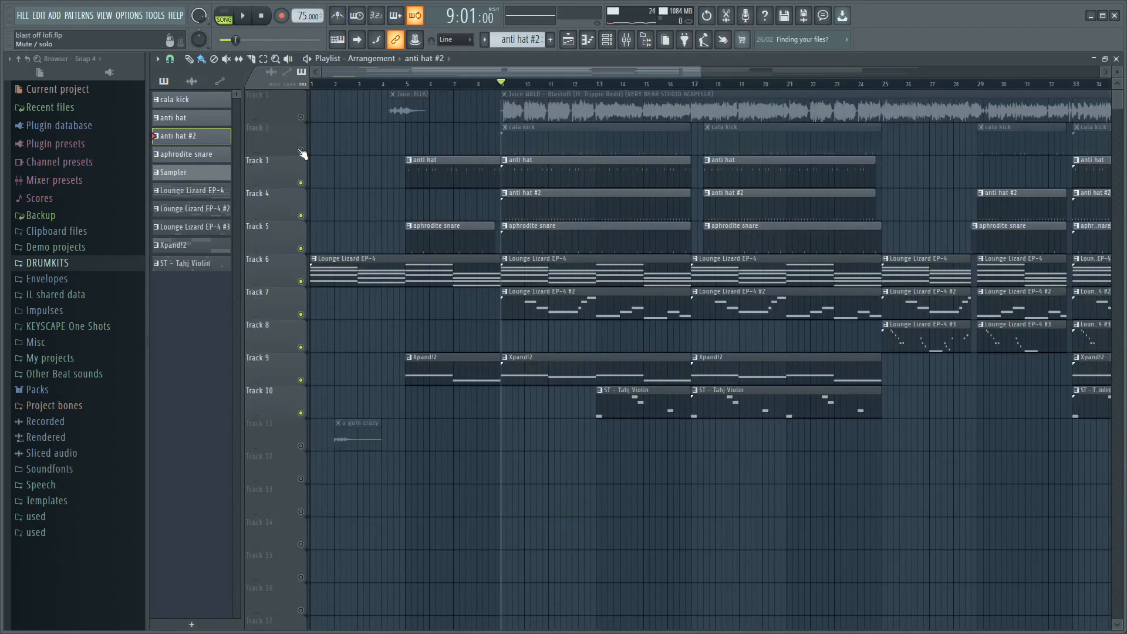
Step: Unmute Track 2 and play its cala kick pattern from bar 9 in the piano roll, and return to the playlist
double_click(596, 146)
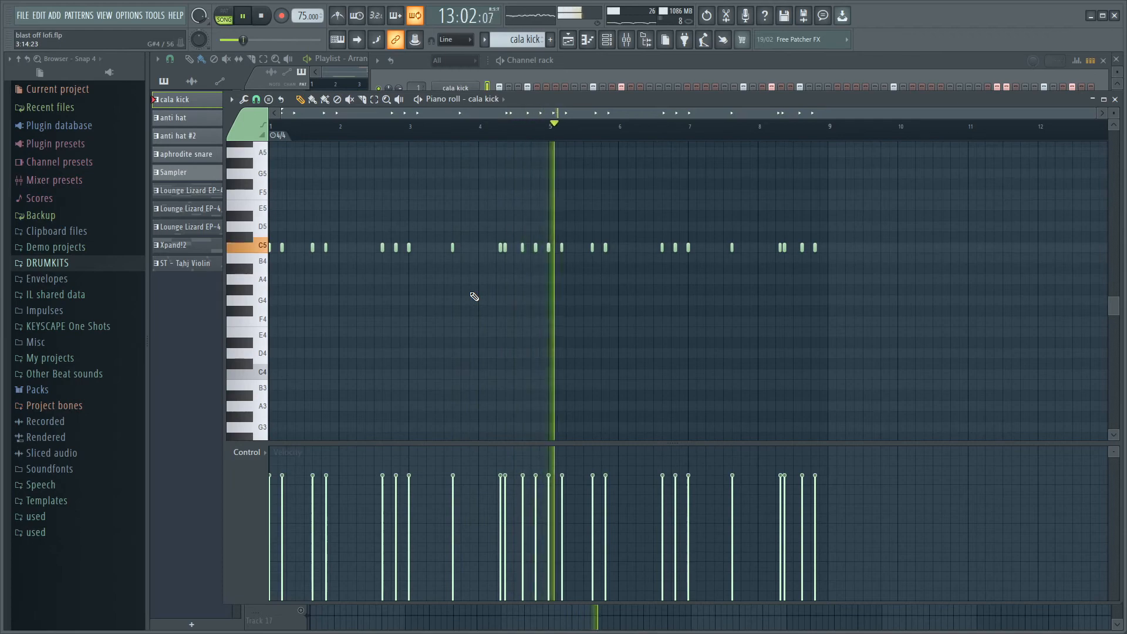
key("space")
left_click(200, 309)
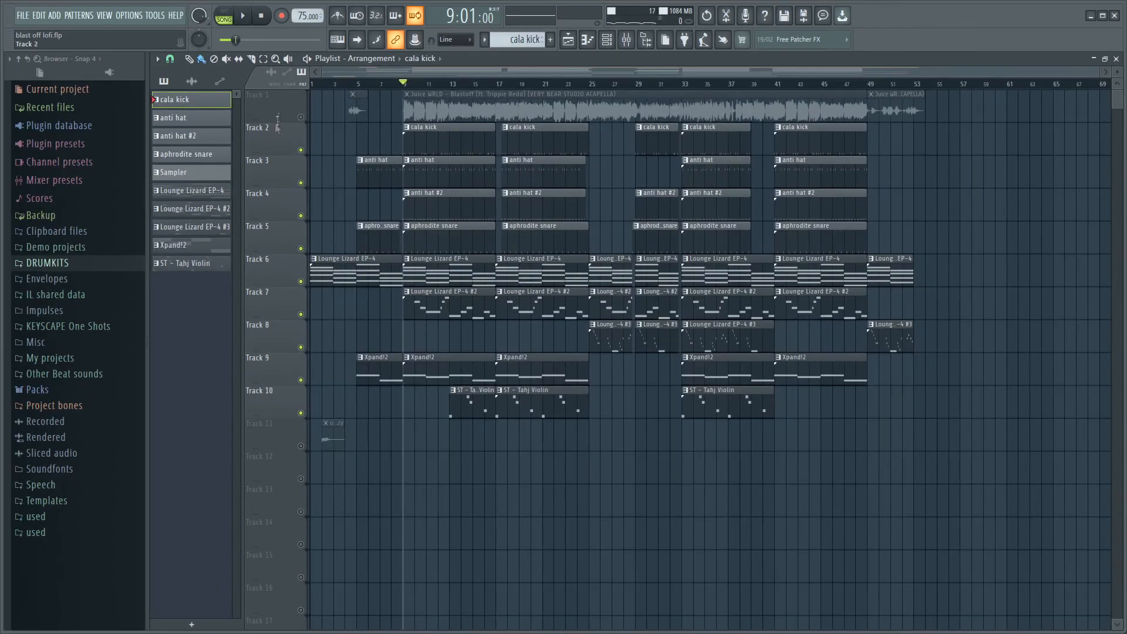
Step: Unmute the vocal on Track 1 and play the full arrangement from bar 9 in the playlist
left_click(301, 117)
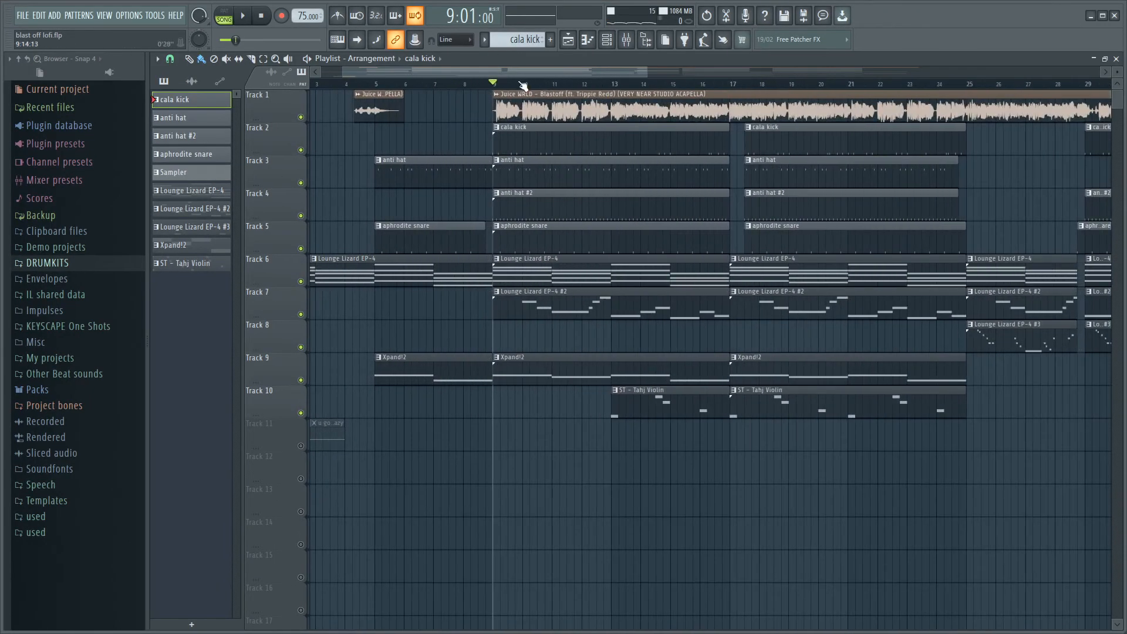
left_click_drag(522, 84, 526, 261)
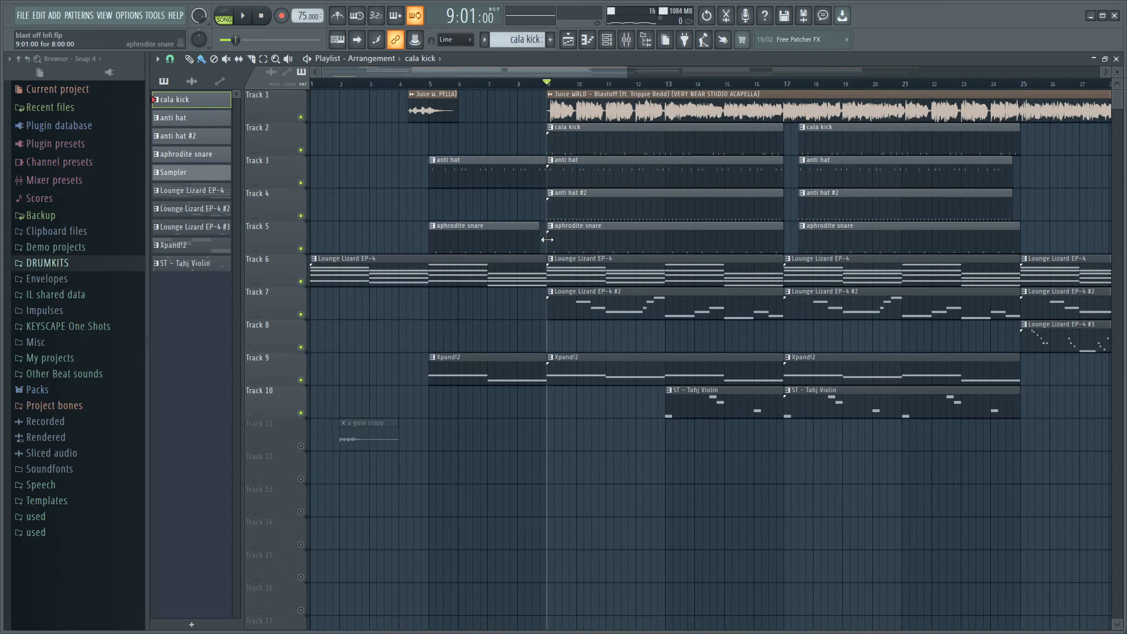
scroll(483, 468, "down", 2)
scroll(441, 483, "up", 4)
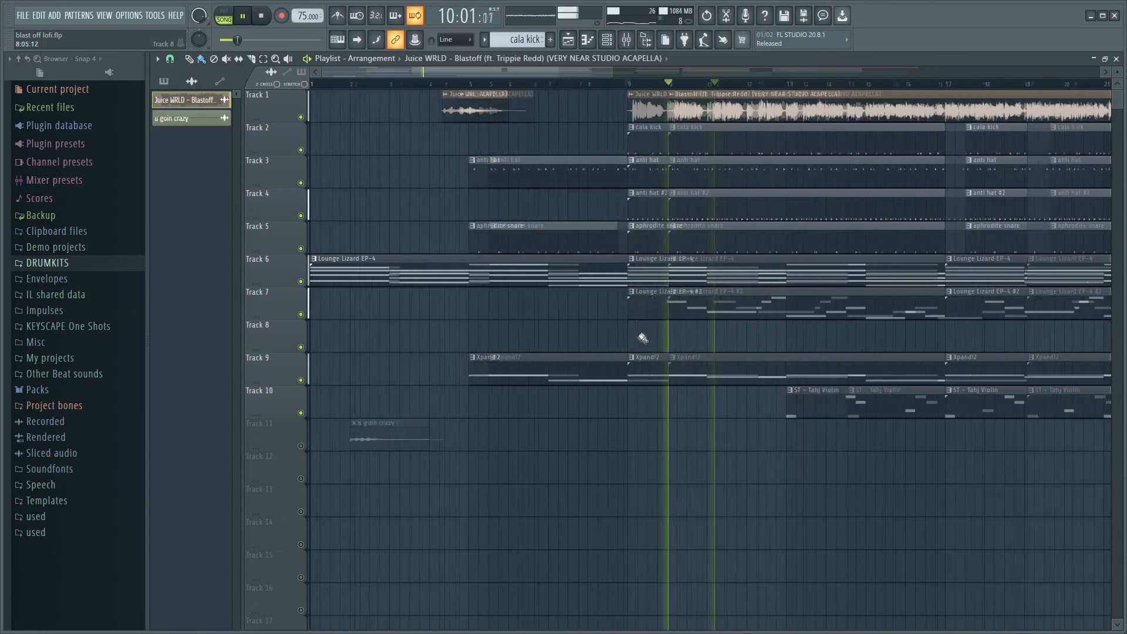
scroll(632, 352, "down", 2)
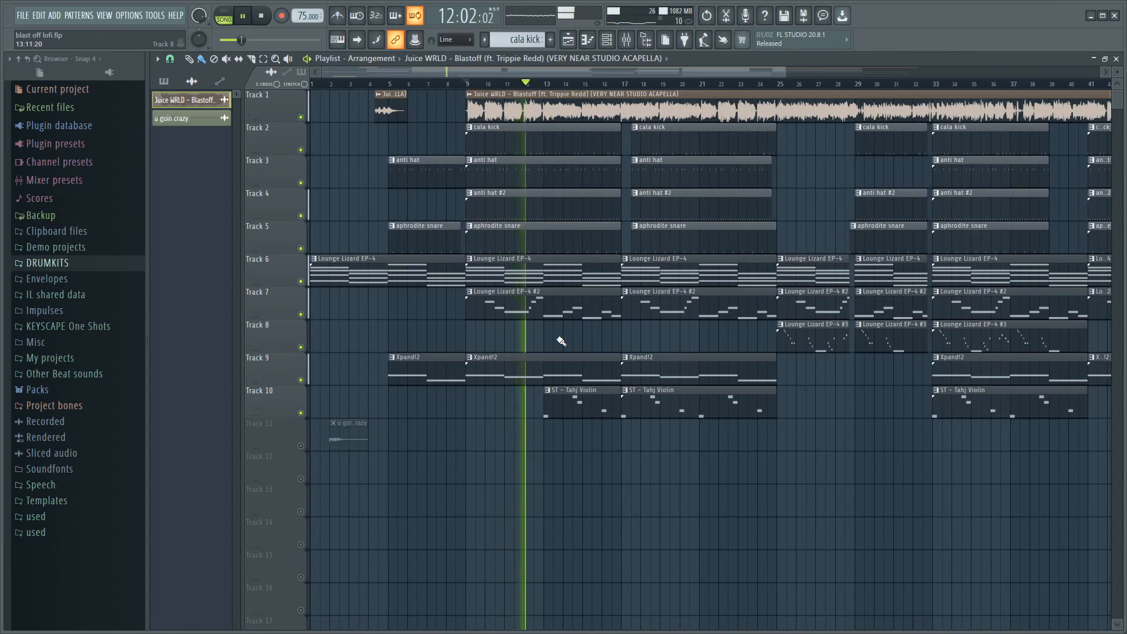
scroll(560, 341, "up", 3)
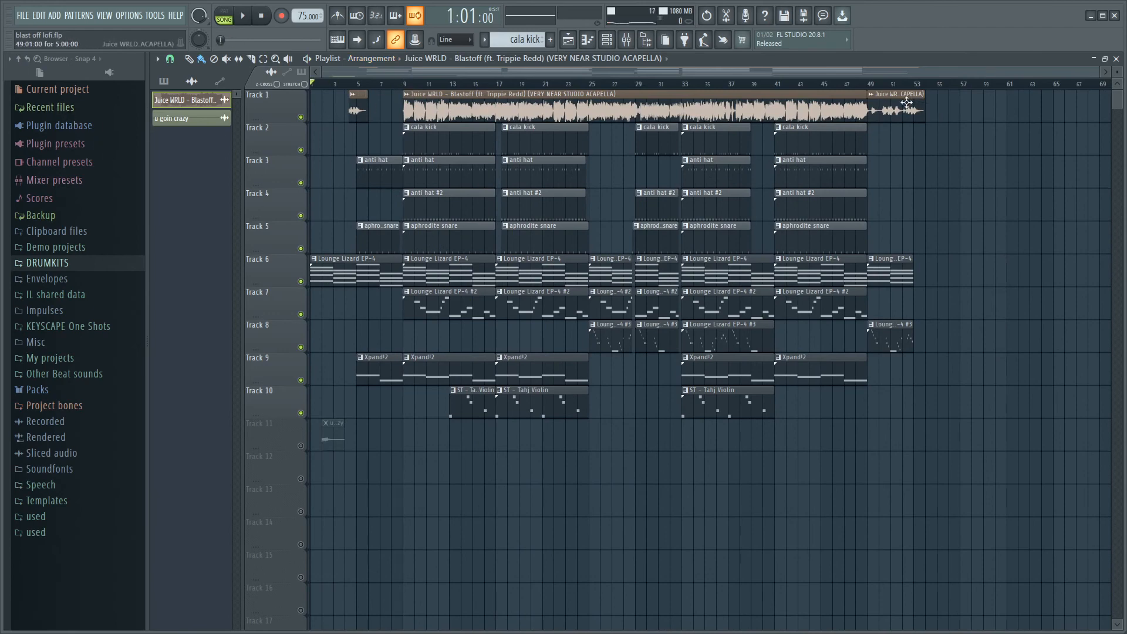
Step: Try placing the closing acapella clip from bar 49 at bar 1 on Track 4
left_click_drag(934, 162, 355, 199)
scroll(335, 232, "up", 5)
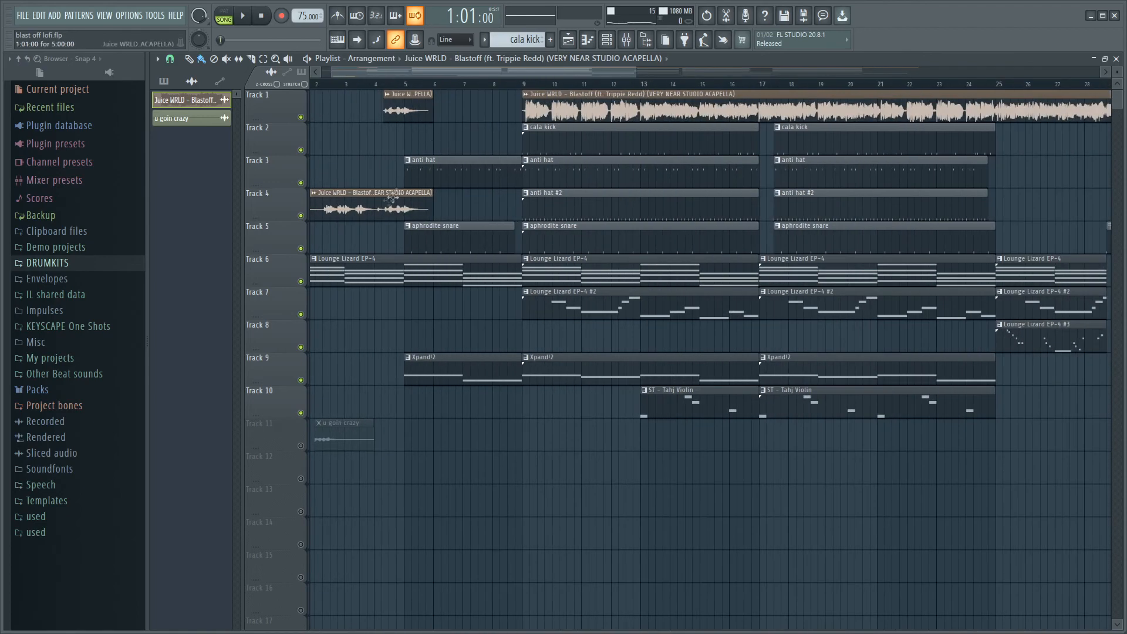
scroll(316, 216, "down", 5)
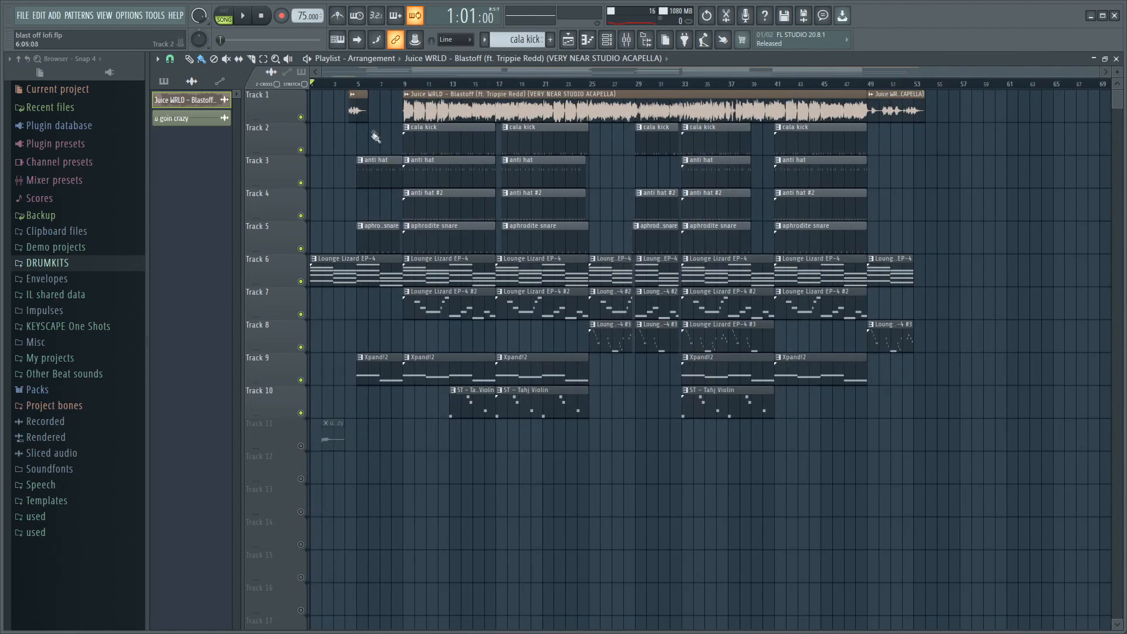
Step: Highlight bars 1 to 5 and bars 9 to 49 of the arrangement as time selections, and clear the selection
left_click_drag(364, 86, 125, 131)
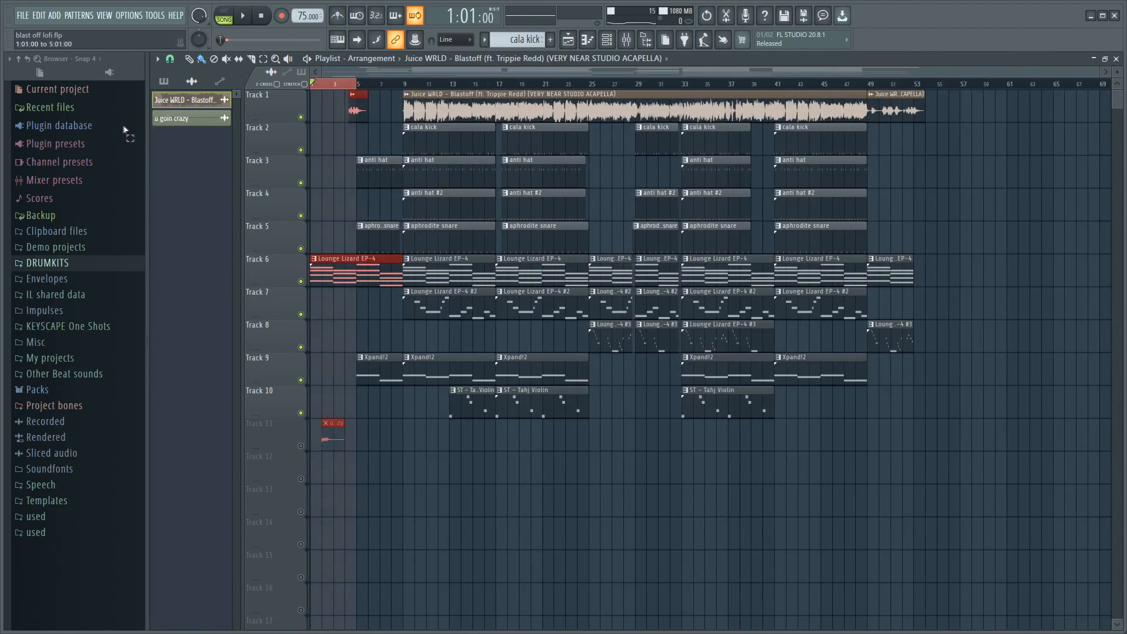
left_click(360, 86, "ctrl")
left_click_drag(314, 86, 867, 86)
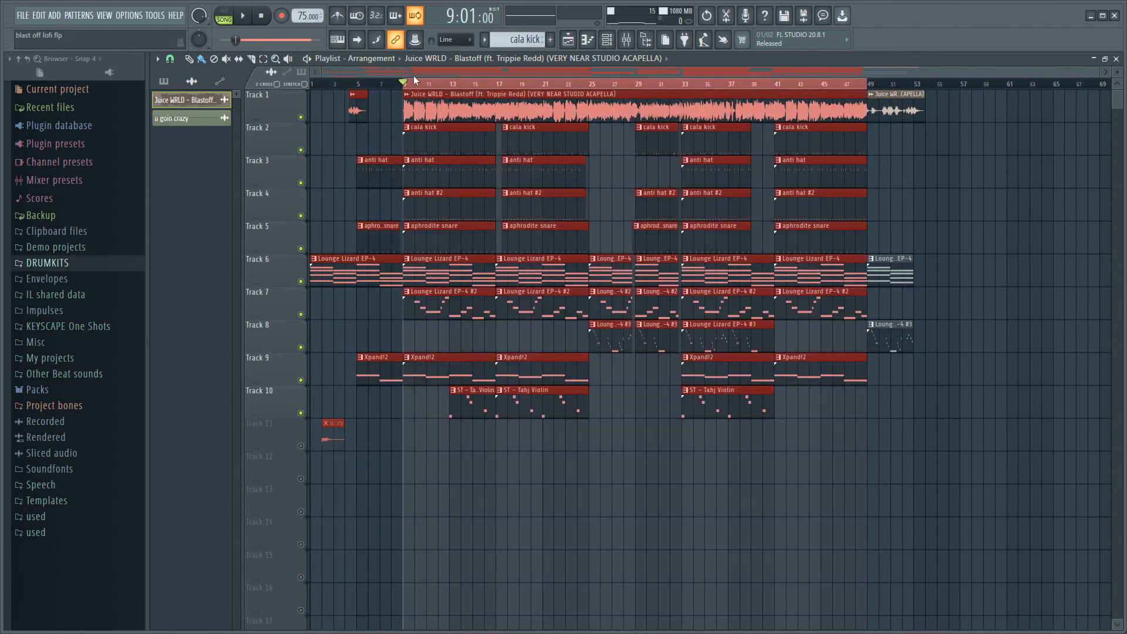
left_click(870, 86, "ctrl")
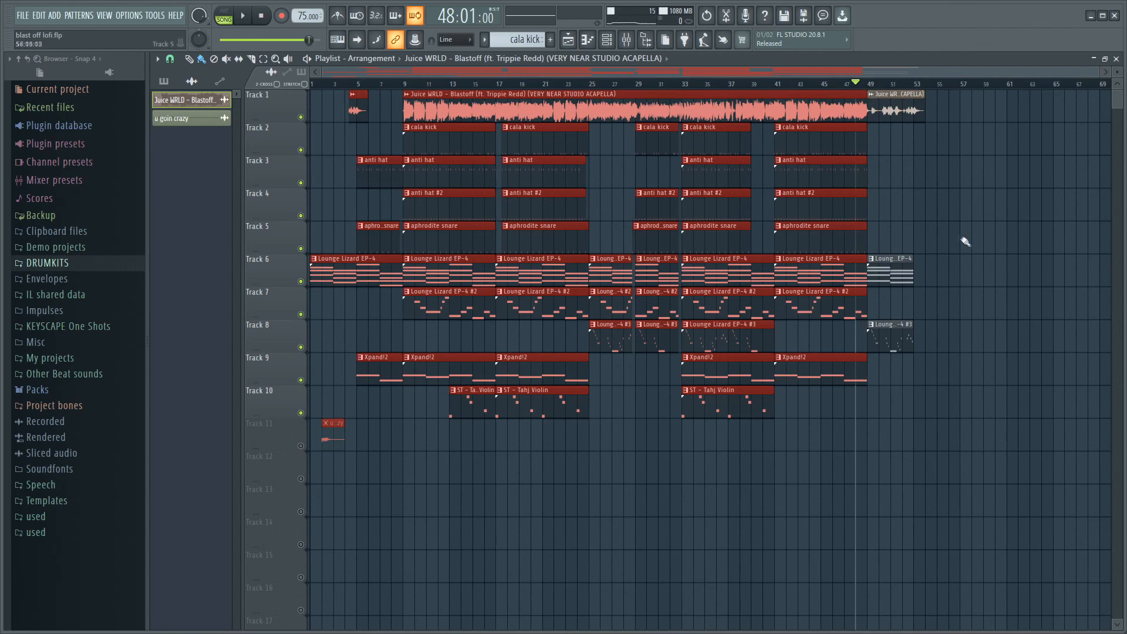
left_click(939, 284, "ctrl")
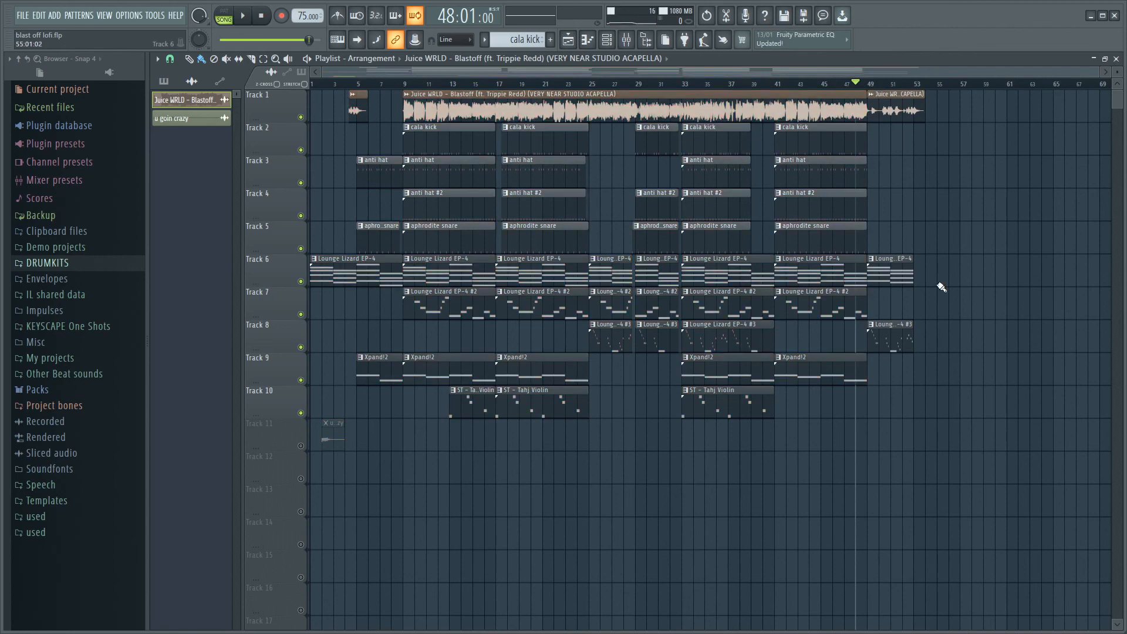